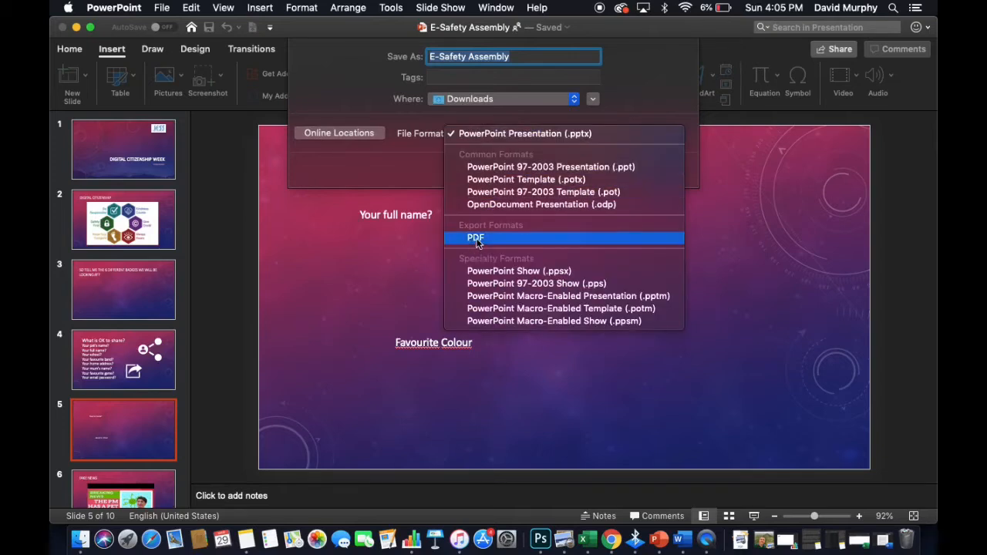
Step: Export the E-Safety Assembly presentation as a PDF to the Downloads folder, replacing the existing file
{"action": "left_click", "coordinate": [476, 239]}
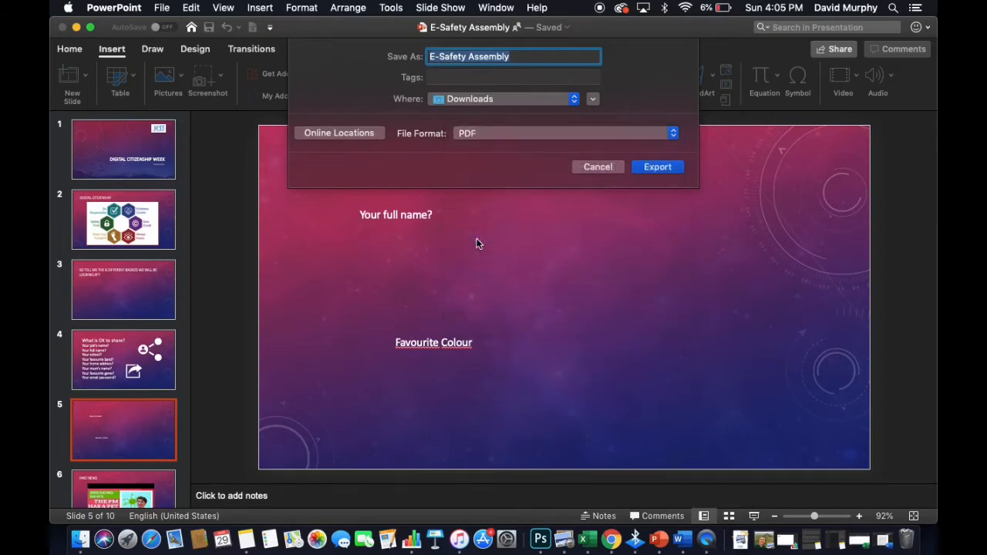
{"action": "left_click", "coordinate": [653, 166]}
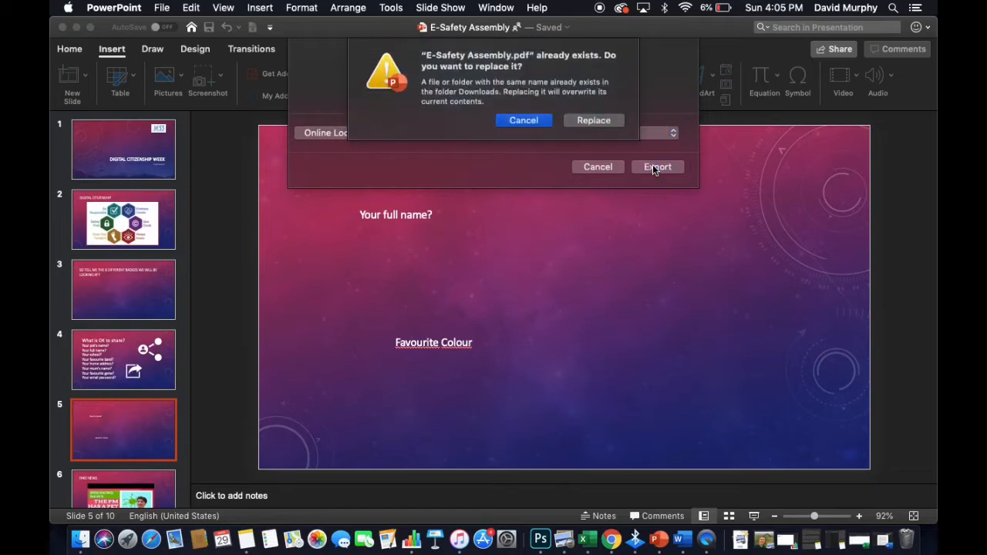
{"action": "left_click", "coordinate": [597, 121]}
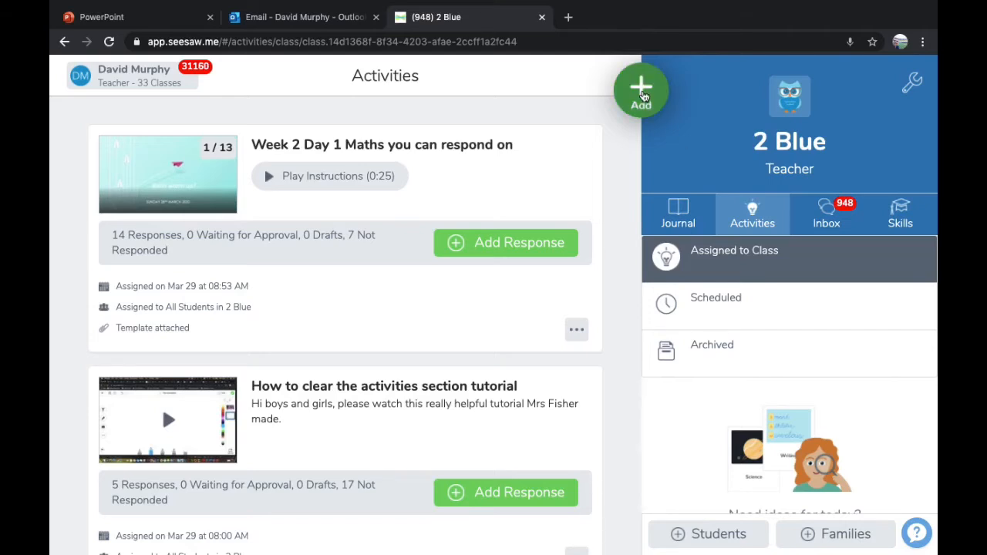
Step: Switch to Seesaw and create a new activity for the 2 Blue class named "Sample Activity" with the student instructions "Instructions"
{"action": "left_click", "coordinate": [643, 94]}
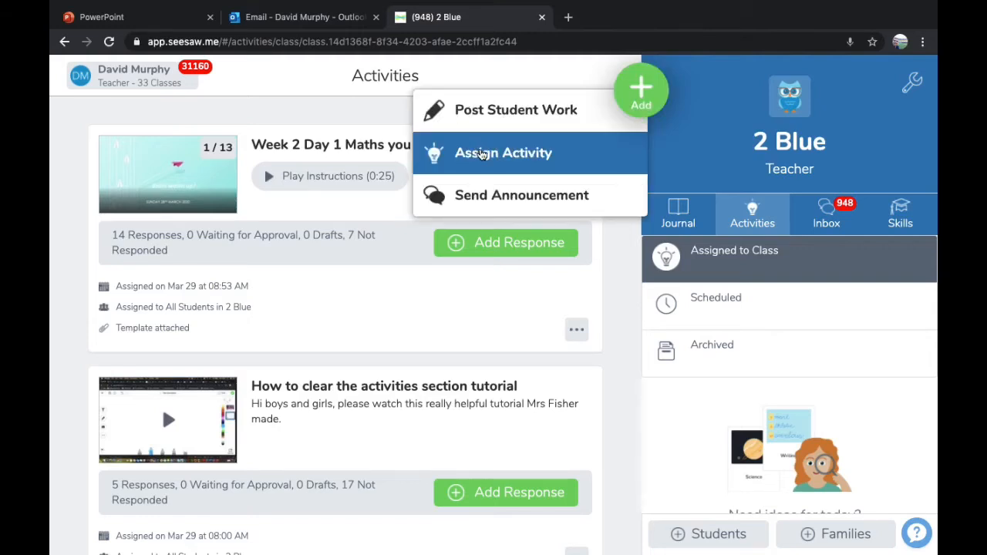
{"action": "left_click", "coordinate": [481, 154]}
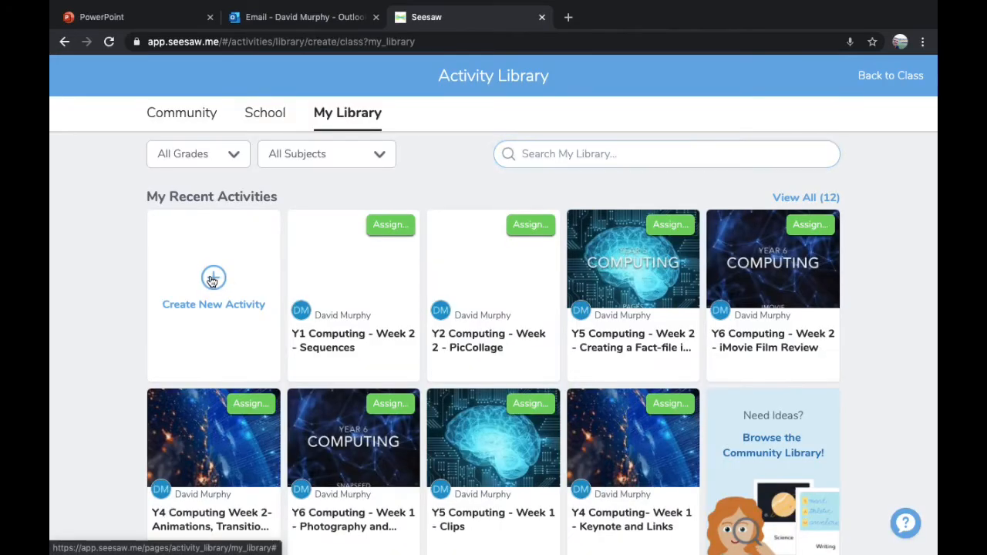
{"action": "left_click", "coordinate": [211, 277]}
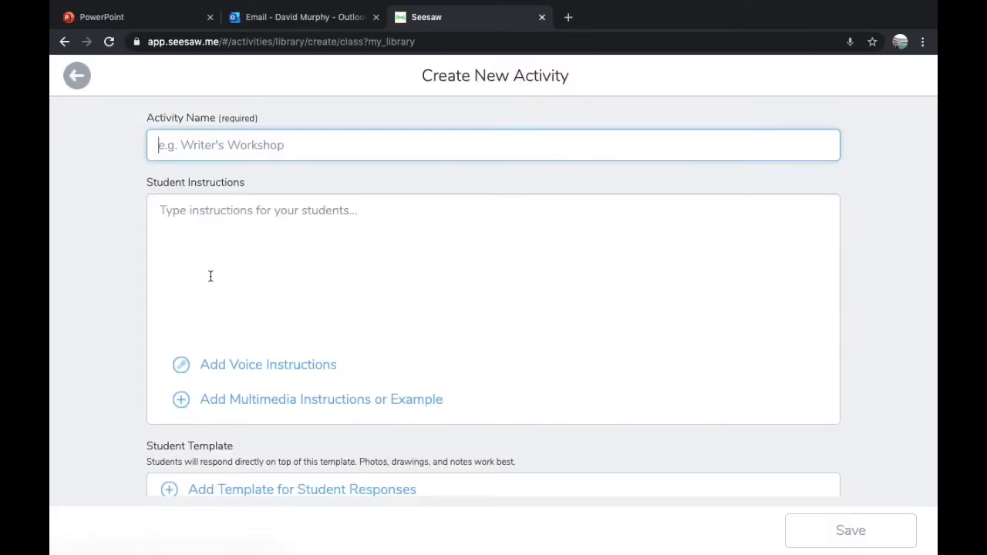
{"action": "type", "text": "Sample"}
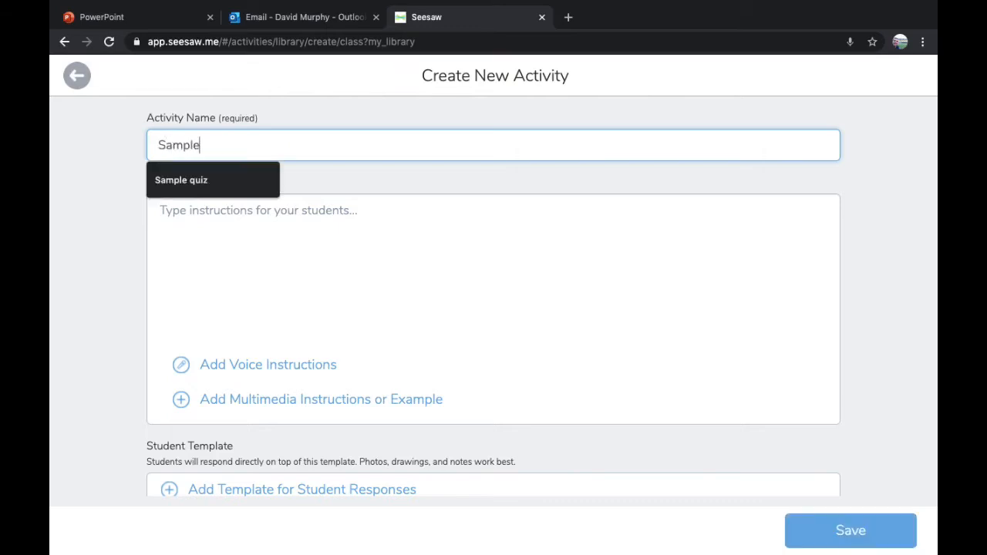
{"action": "type", "text": " Activity"}
{"action": "left_click", "coordinate": [264, 211]}
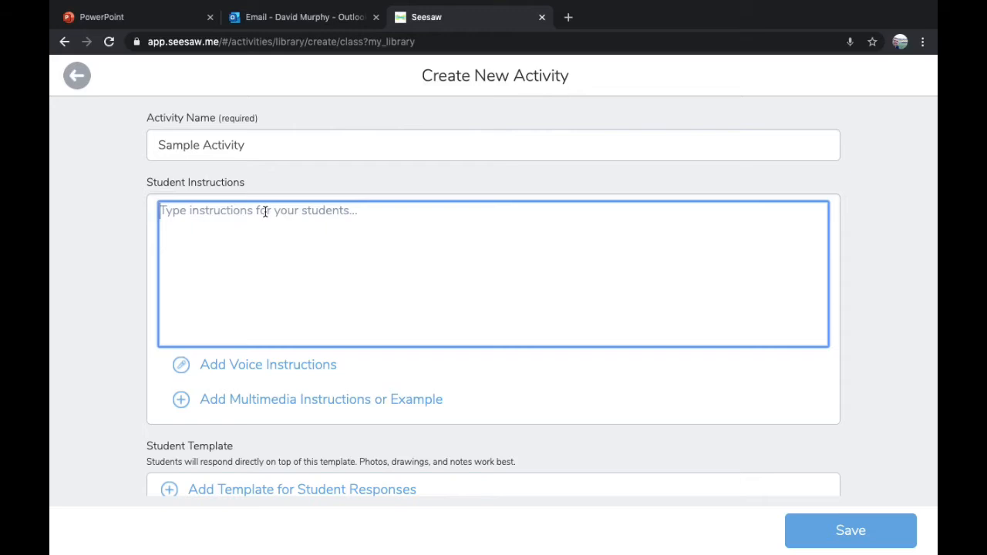
{"action": "type", "text": "Instructions"}
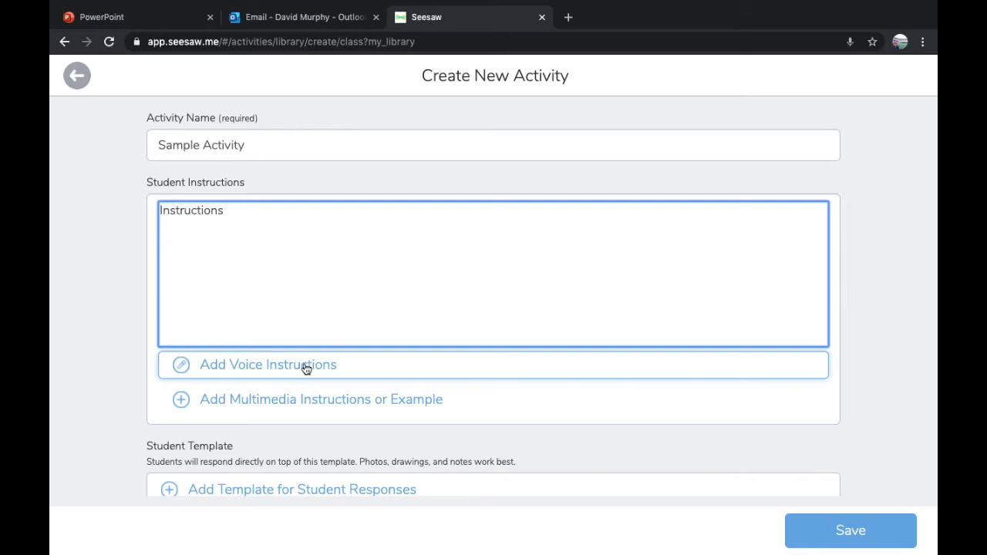
Step: Upload E-Safety Assembly.pdf from the Downloads folder as the activity's template for student responses
{"action": "scroll", "coordinate": [307, 370], "scroll_direction": "down", "scroll_amount": 1}
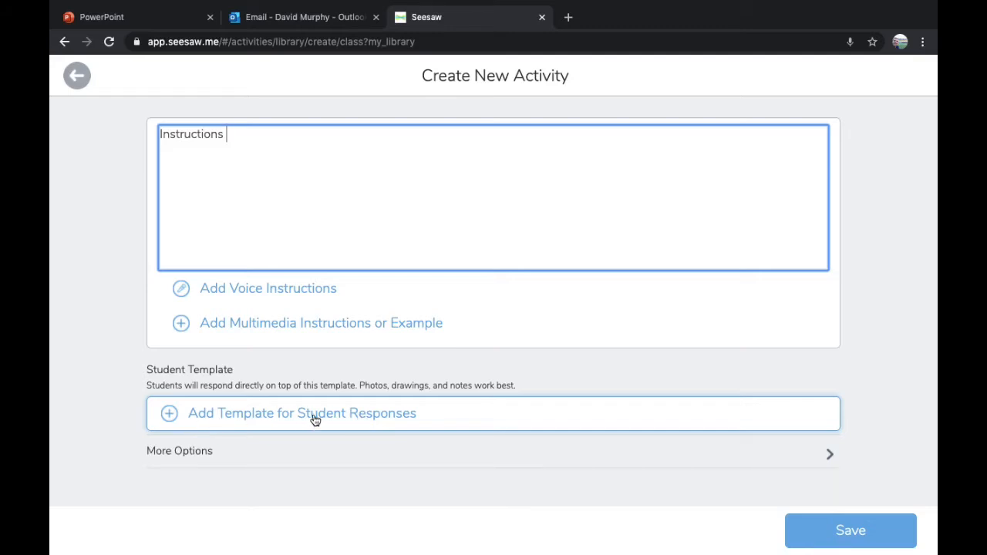
{"action": "left_click", "coordinate": [387, 417]}
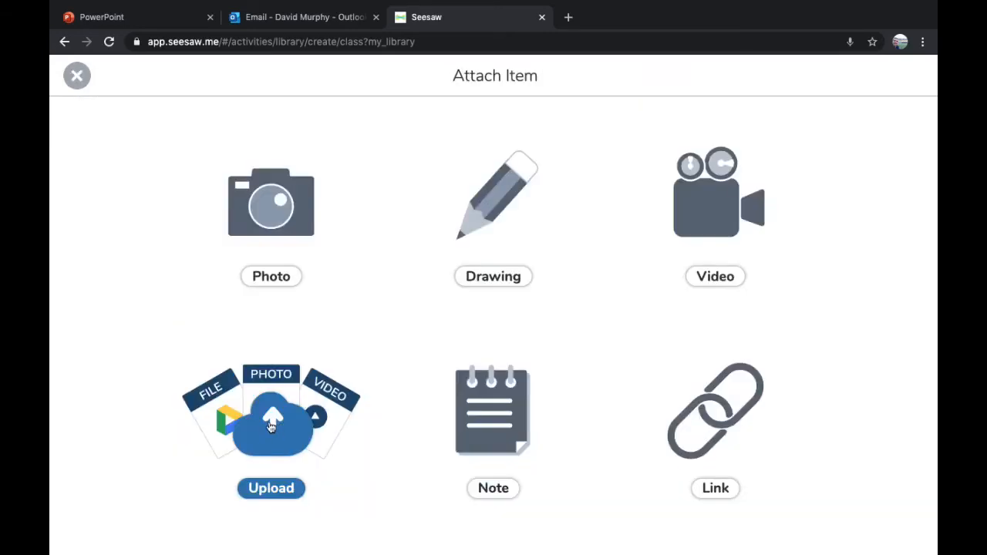
{"action": "left_click", "coordinate": [272, 428]}
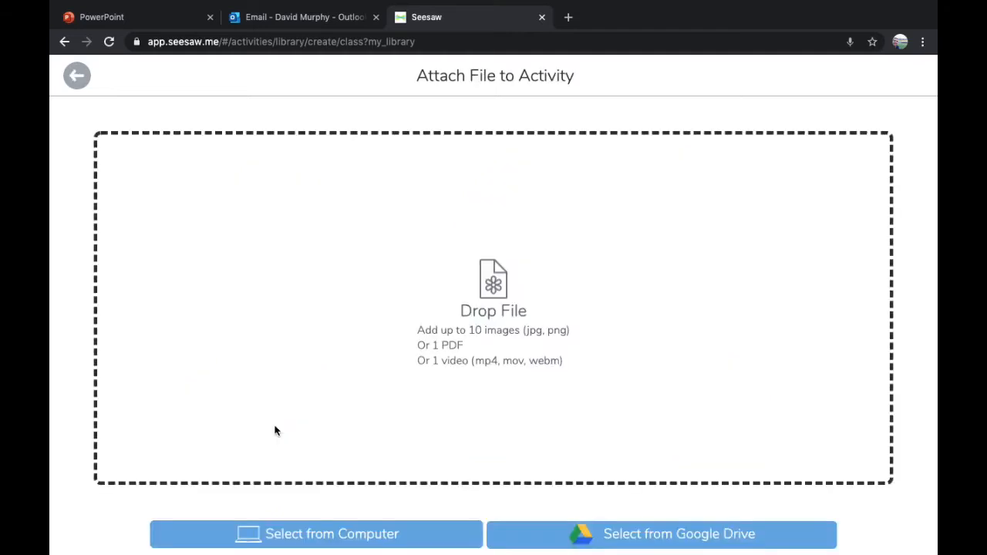
{"action": "left_click", "coordinate": [335, 540]}
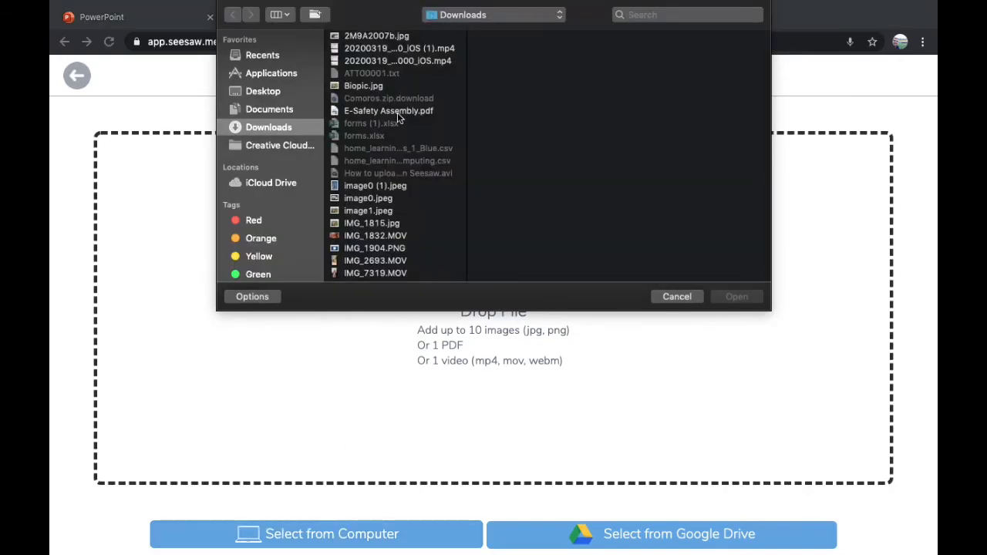
{"action": "double_click", "coordinate": [417, 112]}
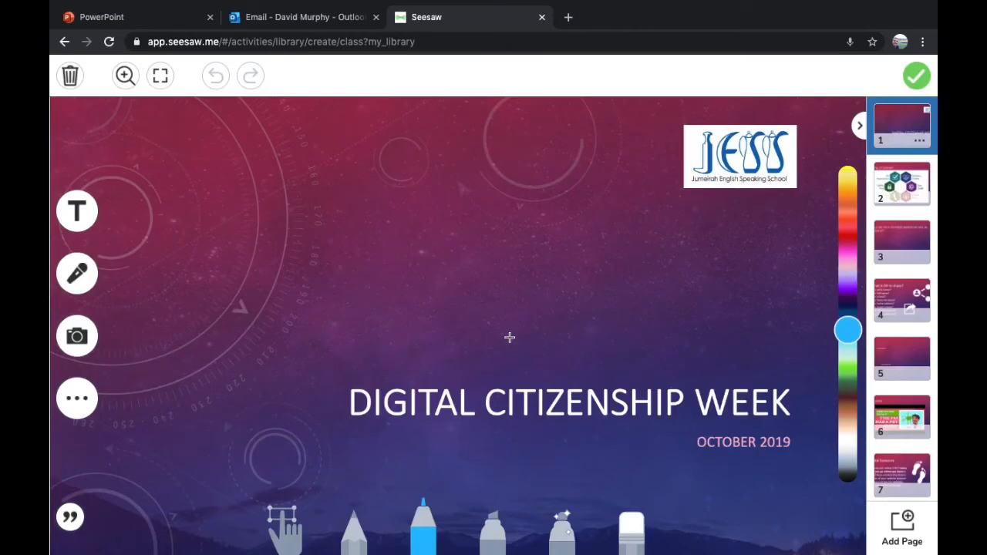
Step: Look through the imported template pages, checking the page list and viewing pages 2 and 3
{"action": "left_click", "coordinate": [859, 125]}
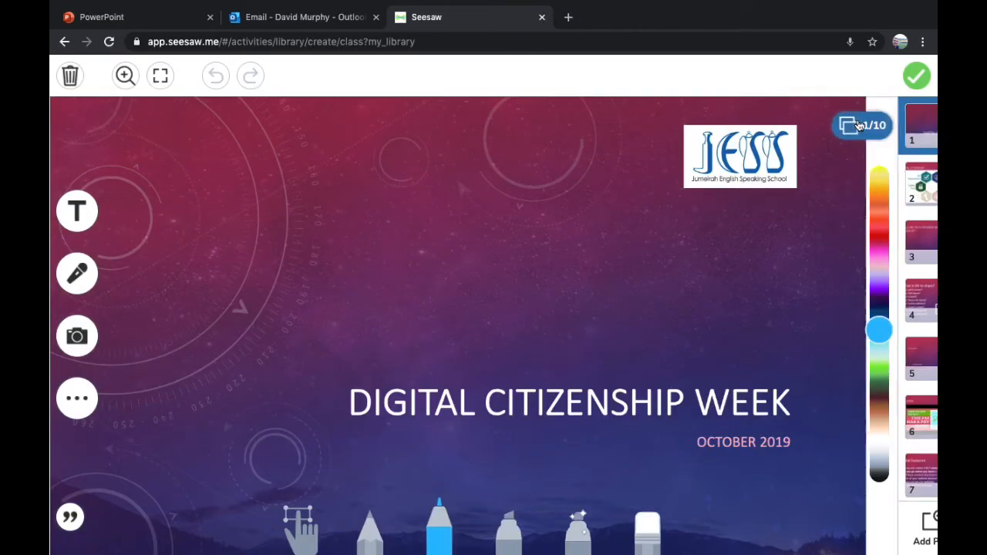
{"action": "left_click", "coordinate": [908, 126]}
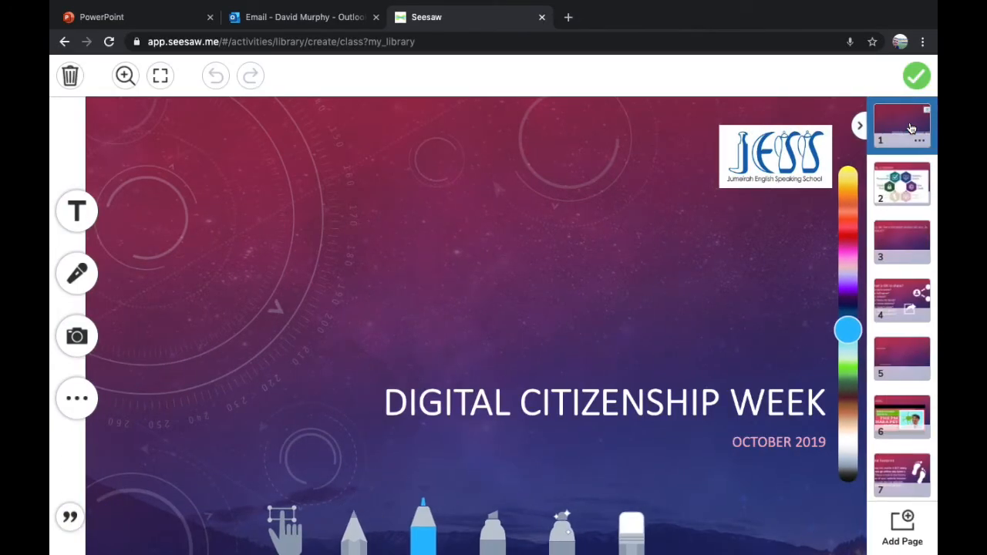
{"action": "scroll", "coordinate": [903, 235], "scroll_direction": "down", "scroll_amount": 5}
{"action": "scroll", "coordinate": [903, 234], "scroll_direction": "up", "scroll_amount": 5}
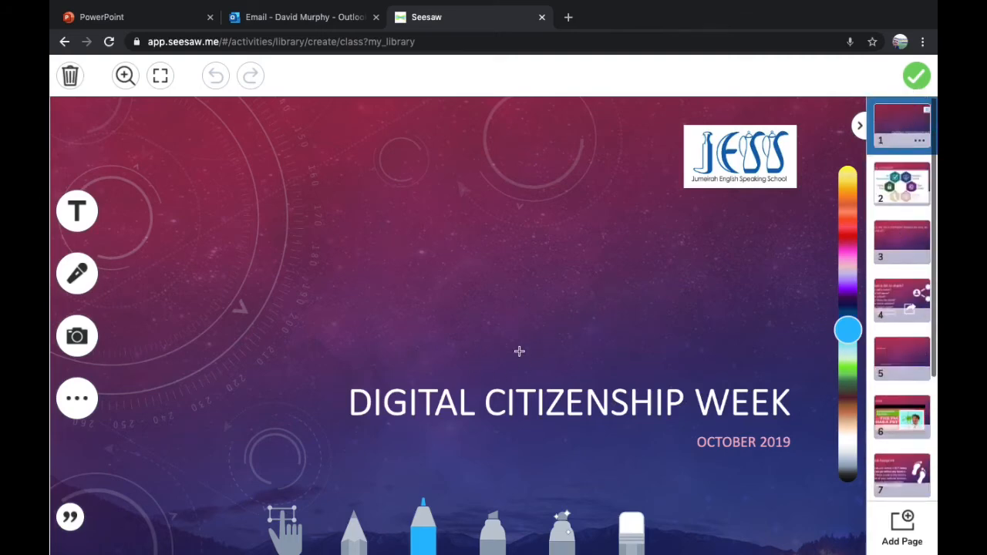
{"action": "left_click", "coordinate": [901, 194]}
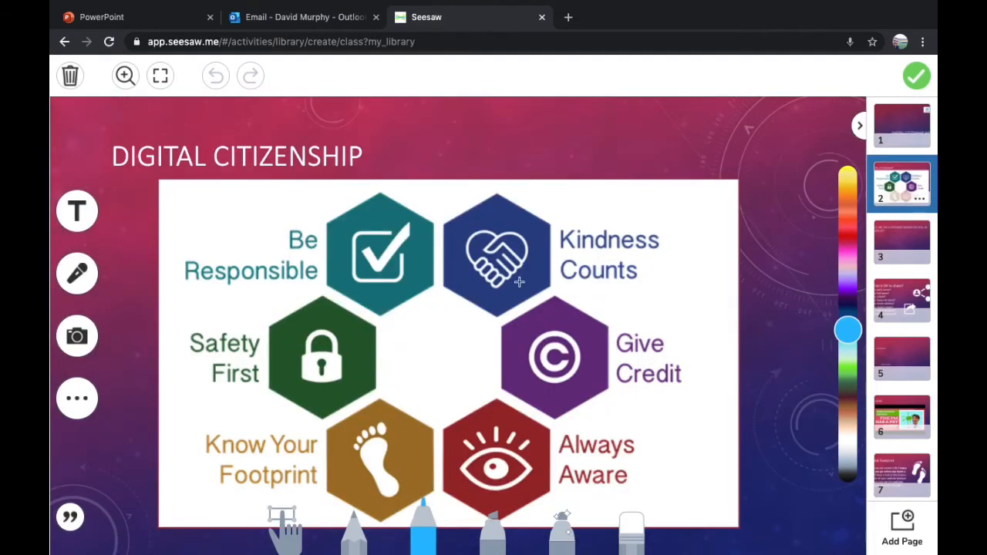
{"action": "left_click", "coordinate": [891, 244]}
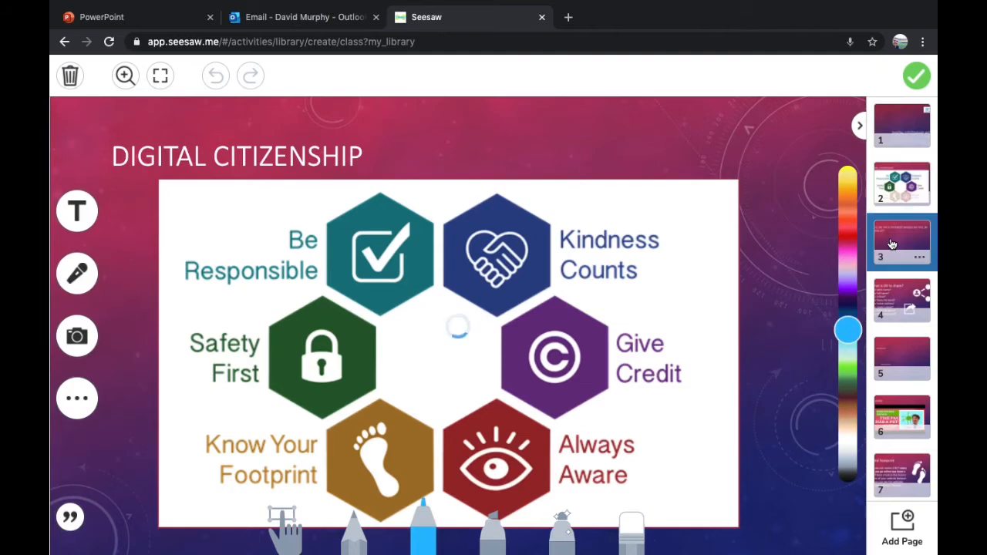
Step: Record a voice explanation on page 1, moving the arrow pointer beneath the Digital Citizenship Week title, and finish the recording
{"action": "left_click", "coordinate": [900, 124]}
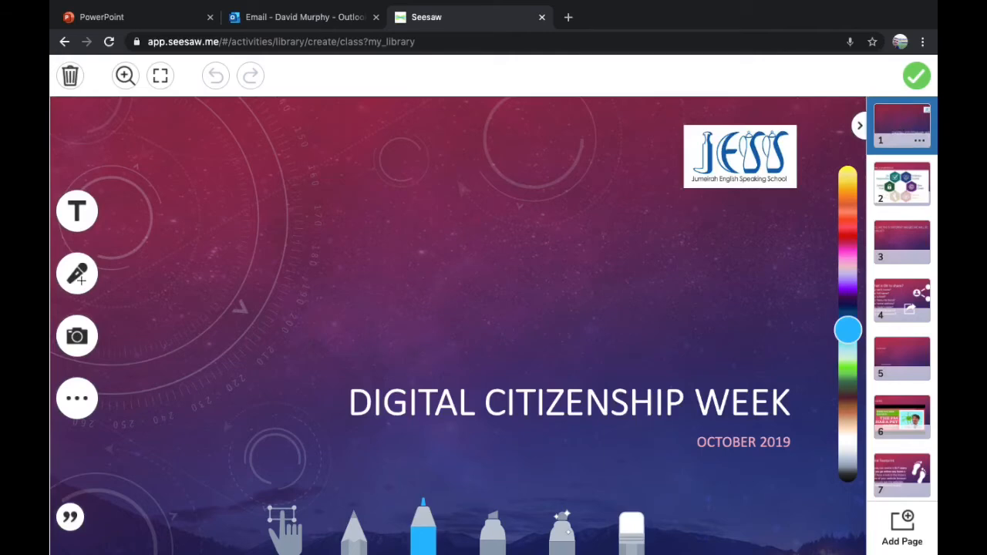
{"action": "left_click", "coordinate": [78, 275]}
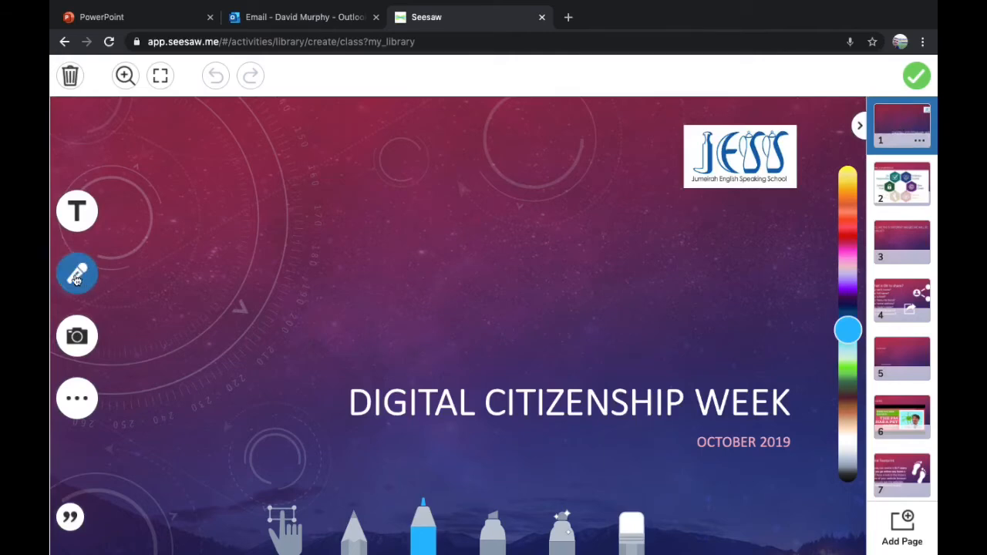
{"action": "left_click", "coordinate": [76, 275]}
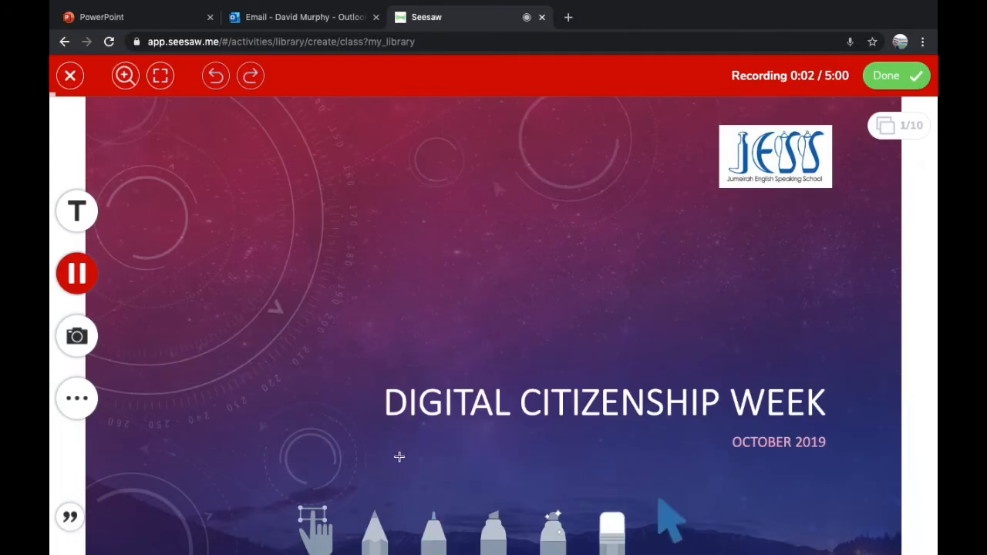
{"action": "left_click_drag", "start_coordinate": [401, 457], "coordinate": [582, 452]}
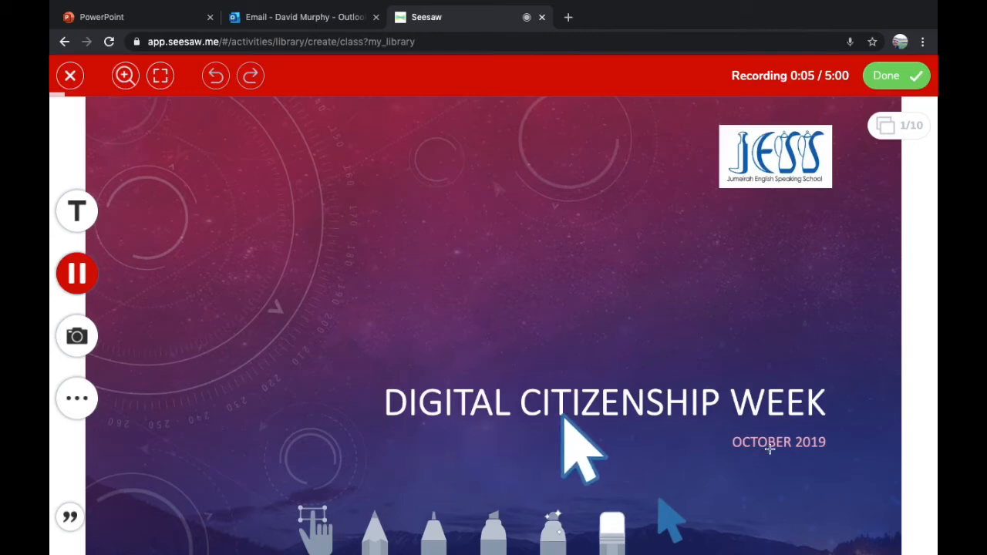
{"action": "left_click", "coordinate": [901, 77]}
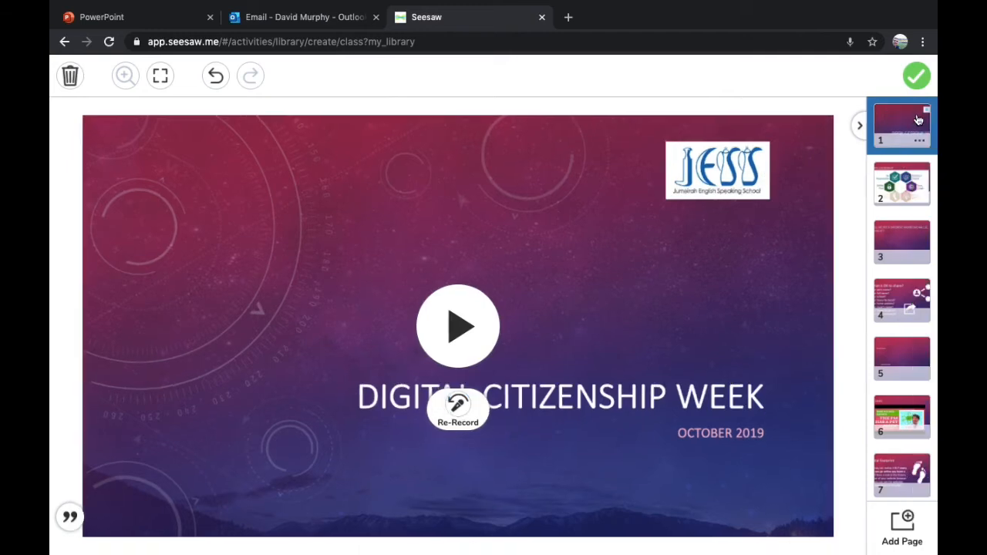
Step: Record a voice explanation on page 2, pointing out the digital citizenship badges with the arrow pointer, and finish the recording
{"action": "left_click", "coordinate": [905, 186]}
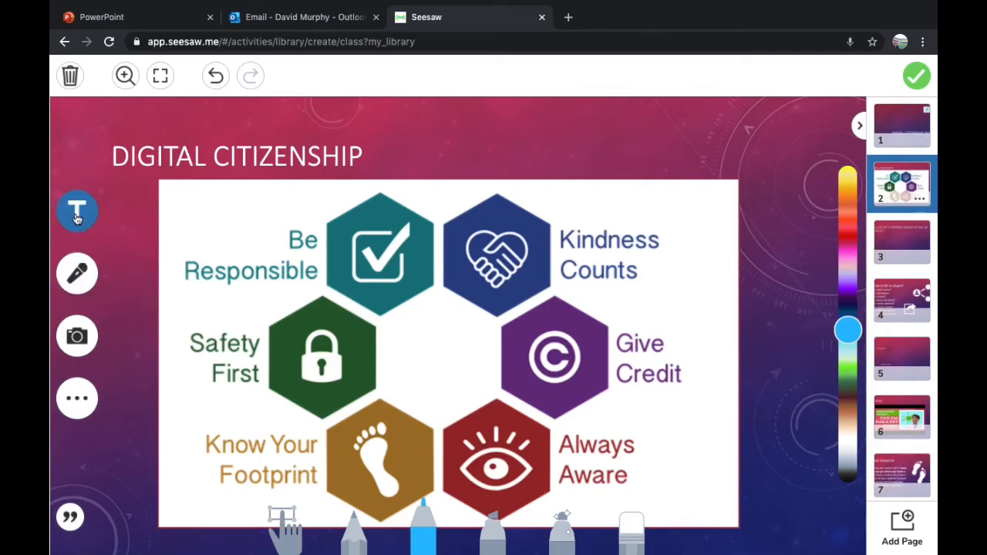
{"action": "left_click", "coordinate": [77, 278]}
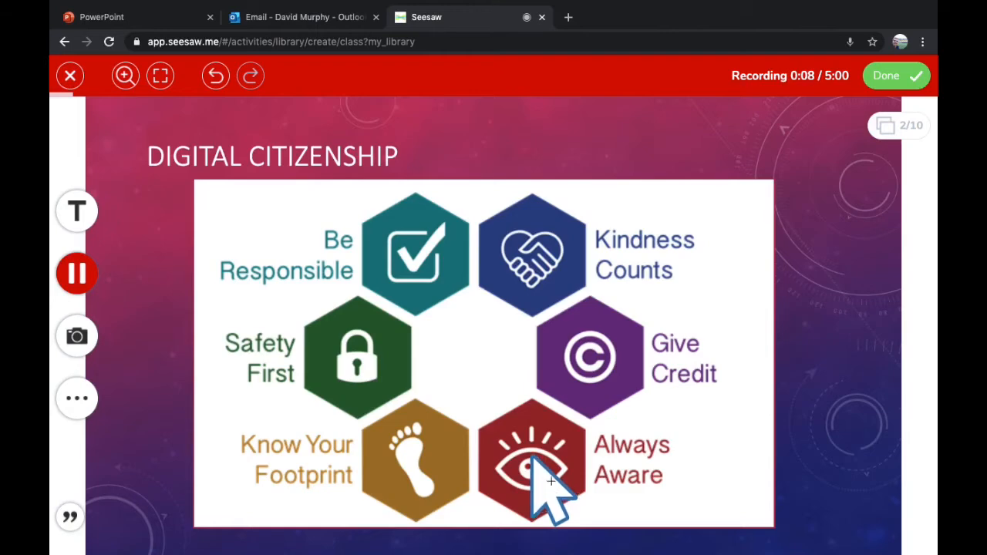
{"action": "left_click_drag", "start_coordinate": [552, 490], "coordinate": [598, 407]}
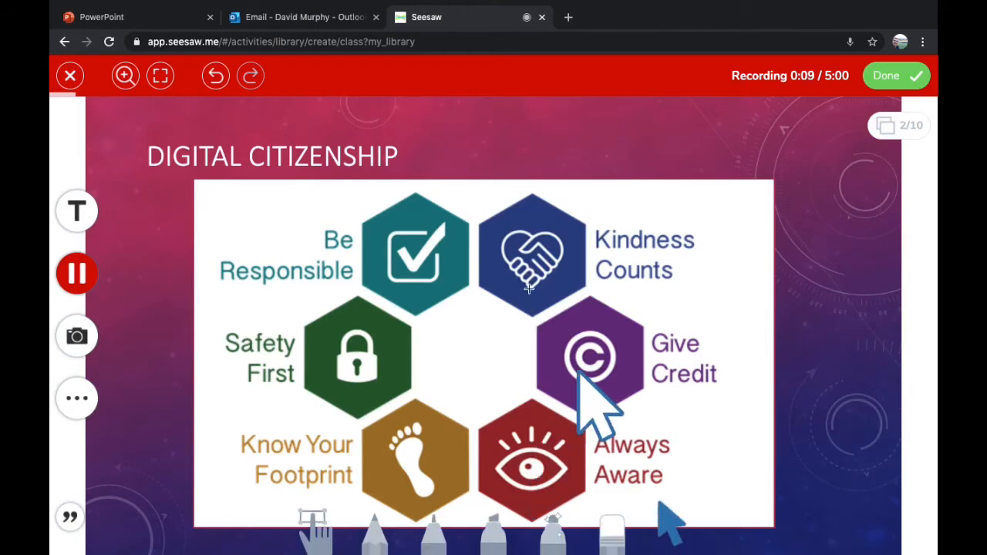
{"action": "left_click", "coordinate": [531, 288]}
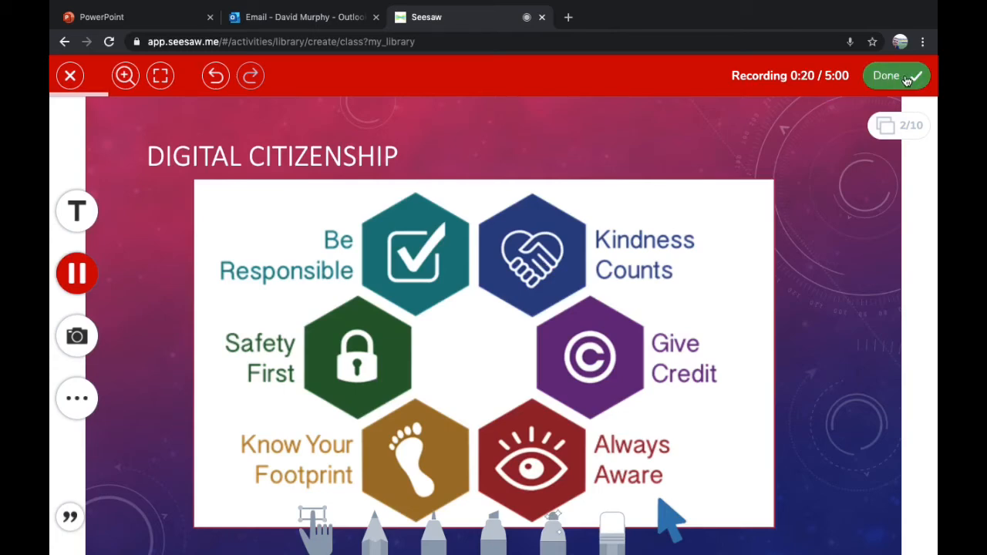
{"action": "left_click", "coordinate": [908, 77]}
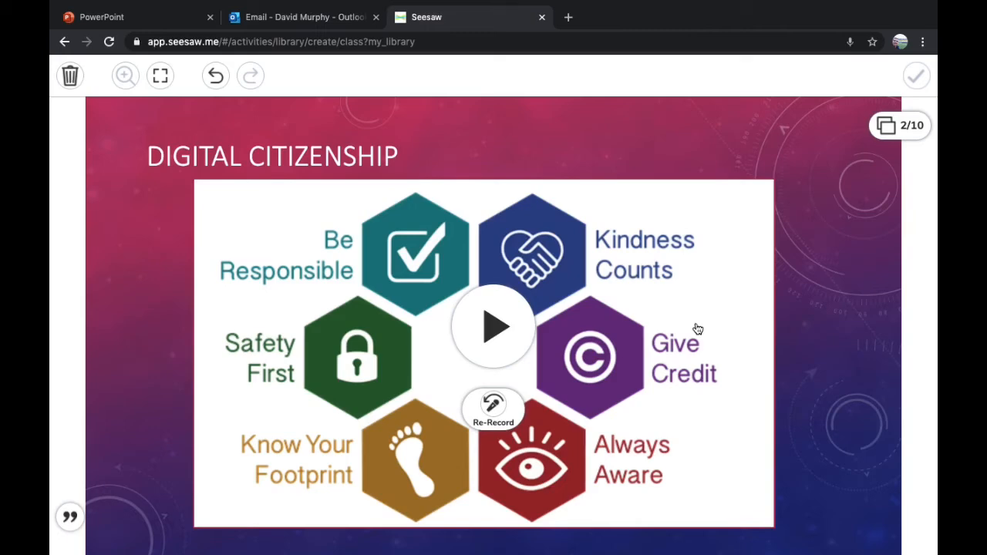
Step: Record a voice explanation on page 4, "What is OK to share?", pointing out the listed questions with the arrow pointer, and finish the recording
{"action": "left_click", "coordinate": [907, 129]}
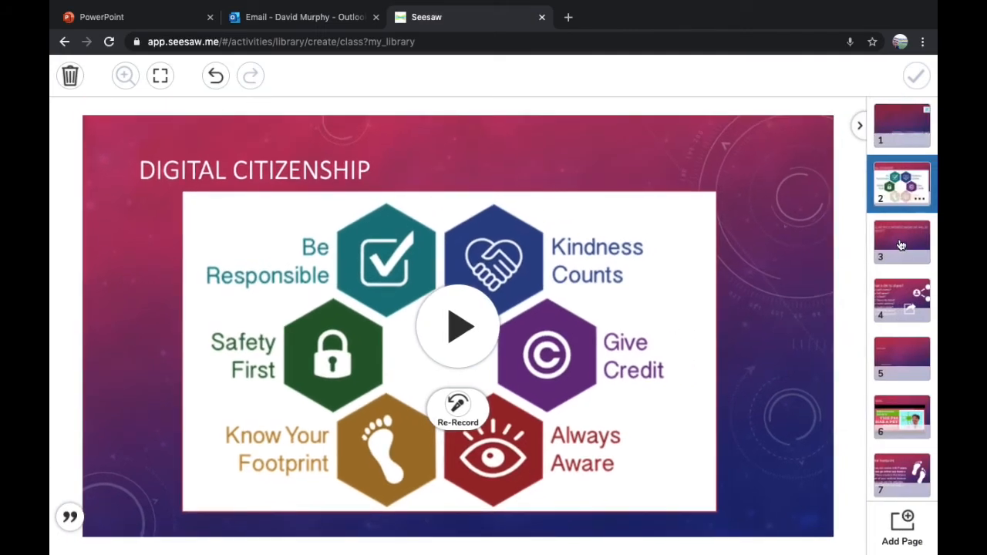
{"action": "left_click", "coordinate": [901, 245]}
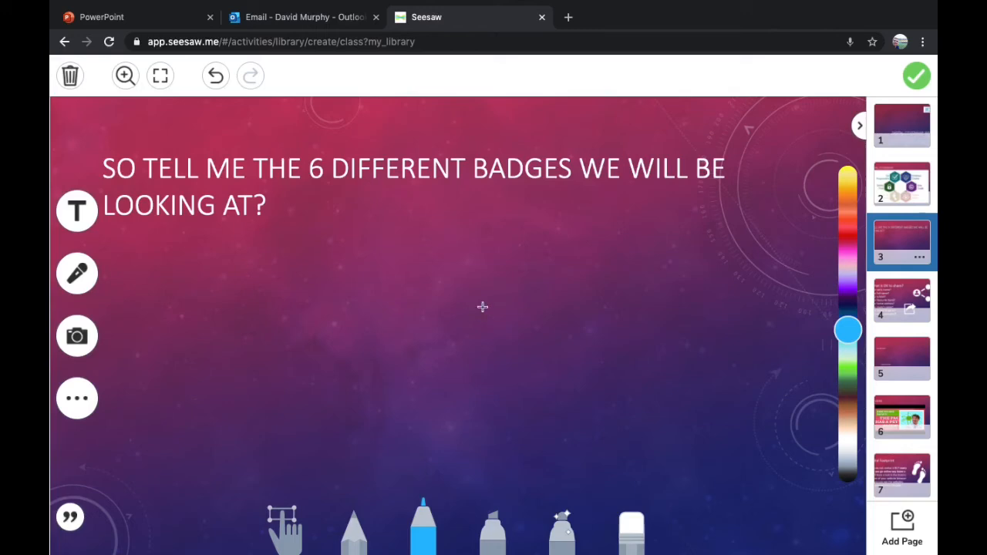
{"action": "left_click", "coordinate": [897, 304]}
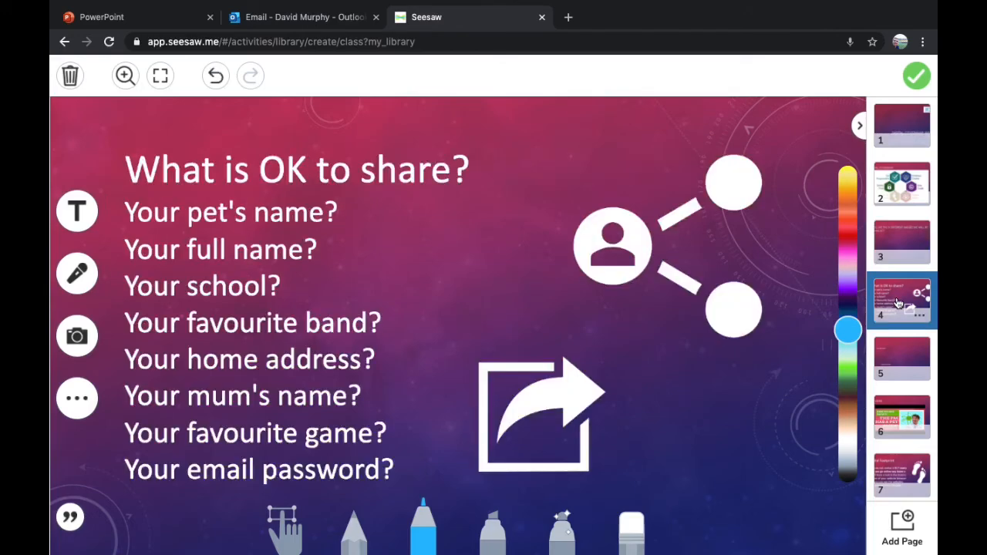
{"action": "left_click", "coordinate": [78, 275]}
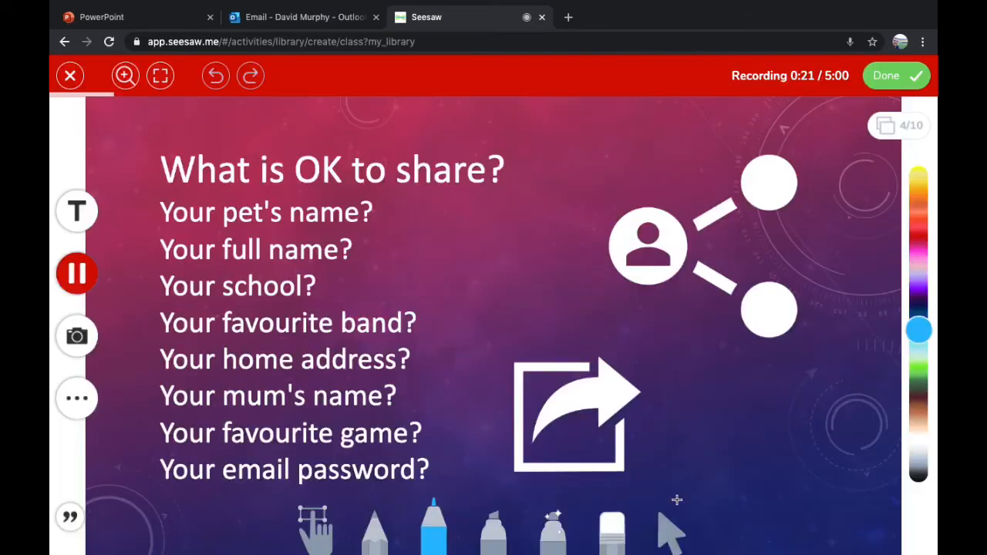
{"action": "left_click", "coordinate": [672, 524]}
{"action": "left_click_drag", "start_coordinate": [197, 240], "coordinate": [199, 270]}
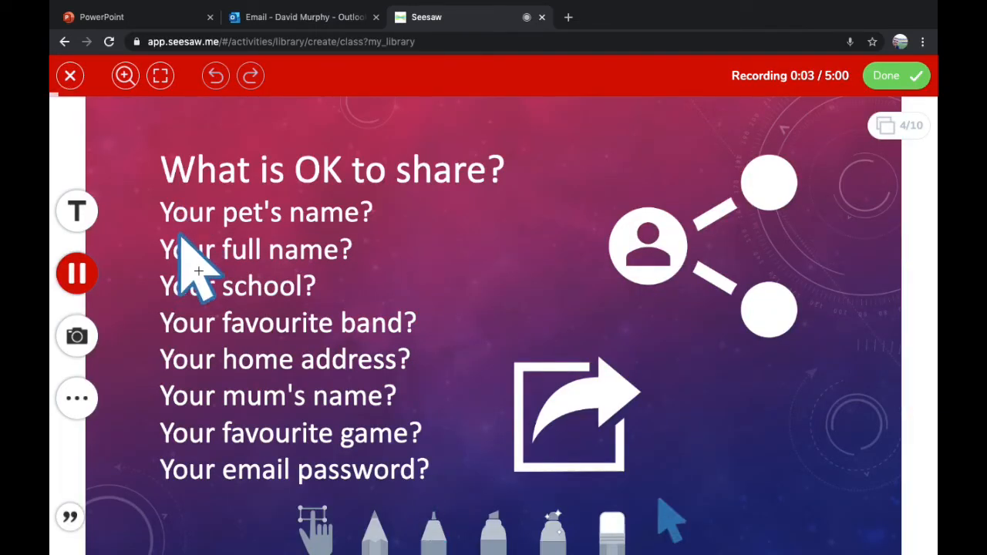
{"action": "left_click", "coordinate": [307, 249]}
{"action": "left_click_drag", "start_coordinate": [403, 230], "coordinate": [304, 317]}
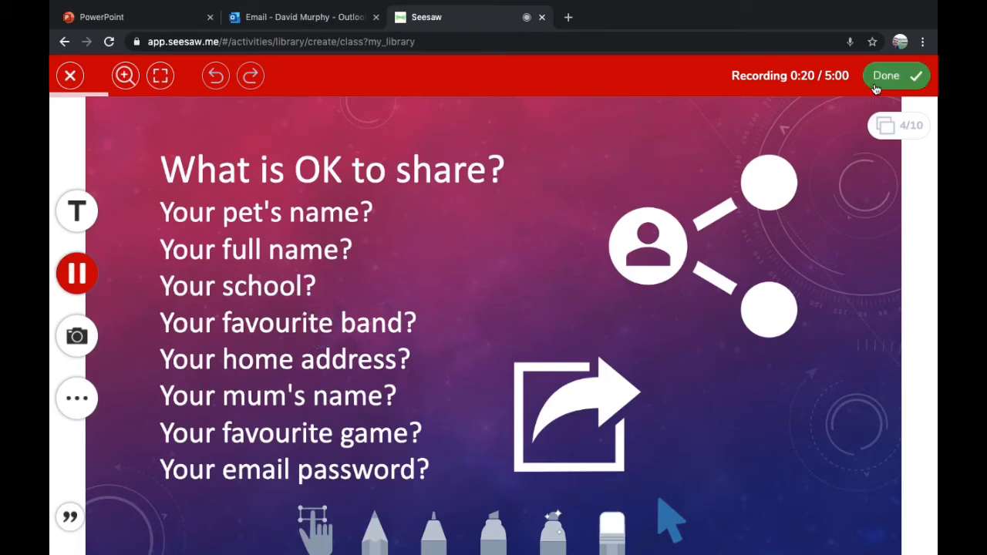
{"action": "left_click", "coordinate": [902, 80]}
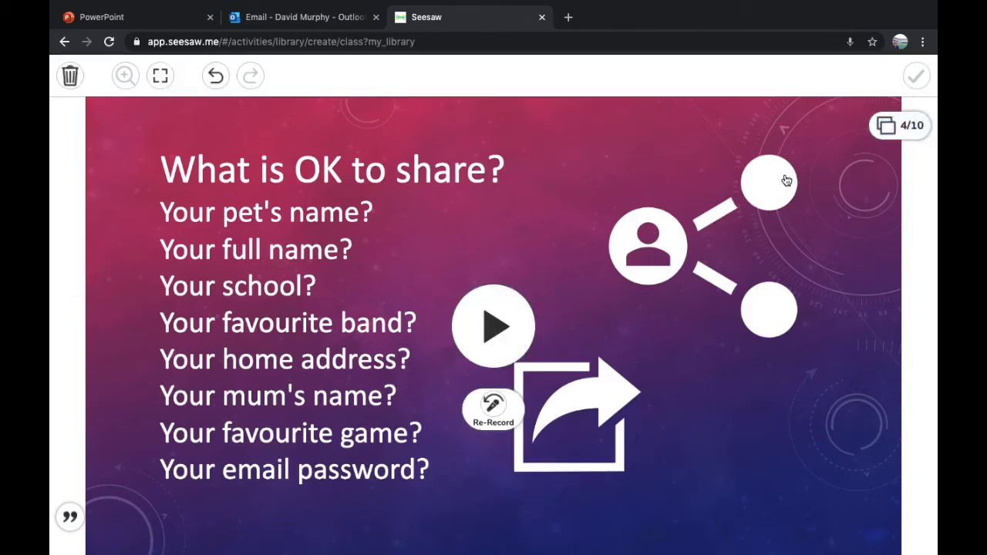
Step: View page 5 without adding a recording and finish editing the student template
{"action": "left_click", "coordinate": [899, 129]}
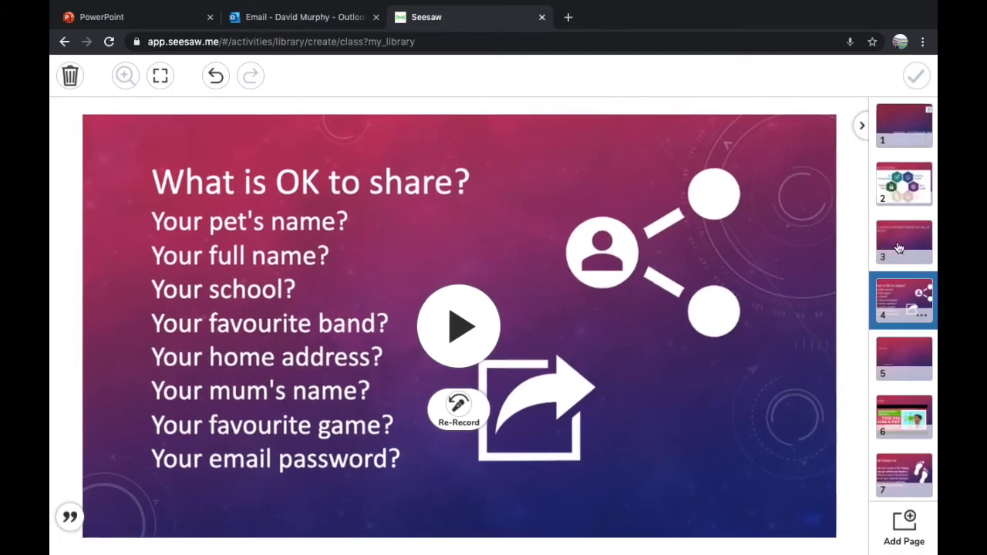
{"action": "left_click", "coordinate": [897, 362]}
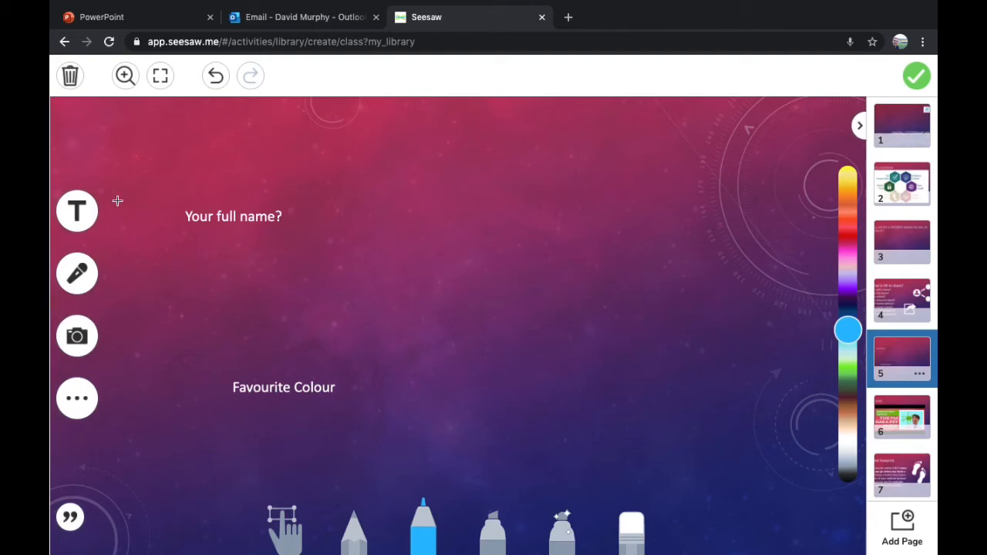
{"action": "left_click", "coordinate": [921, 79]}
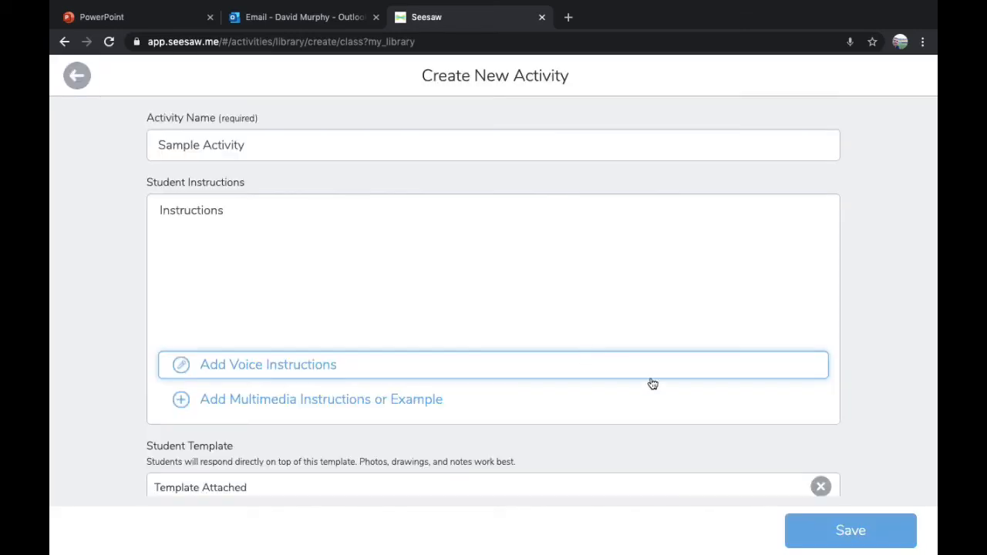
Step: Reopen the attached student template, look through its list of pages, and return to the activity form
{"action": "scroll", "coordinate": [628, 373], "scroll_direction": "down", "scroll_amount": 2}
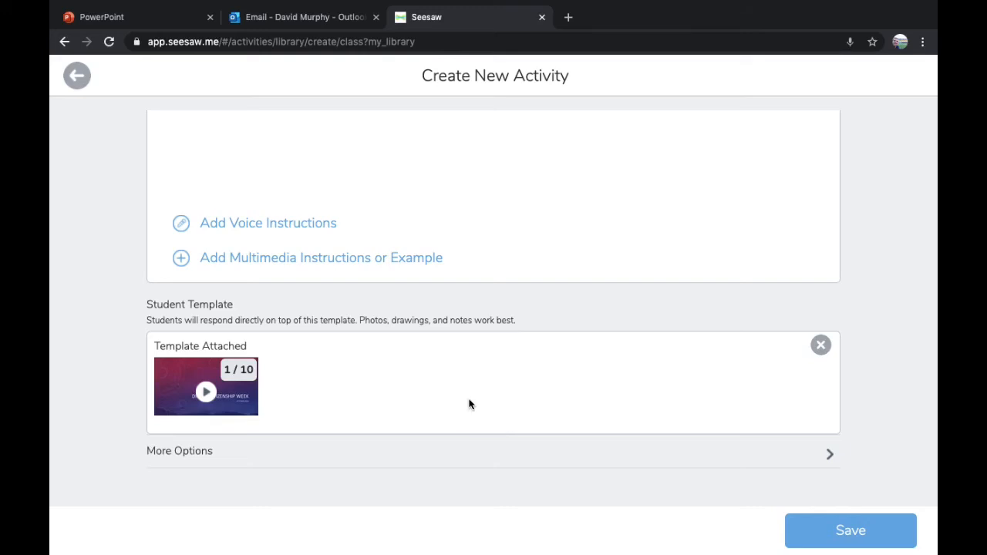
{"action": "left_click", "coordinate": [237, 397]}
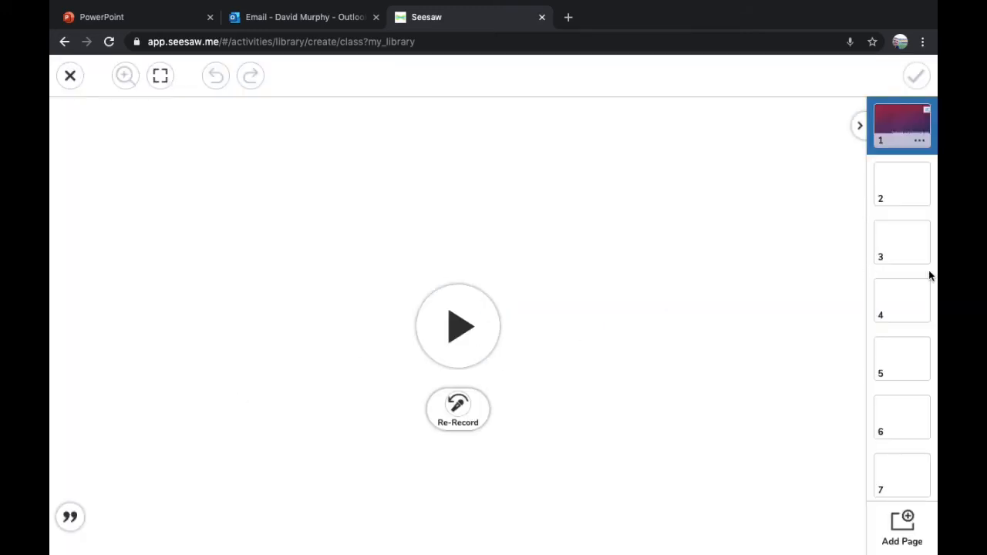
{"action": "scroll", "coordinate": [896, 281], "scroll_direction": "down", "scroll_amount": 4}
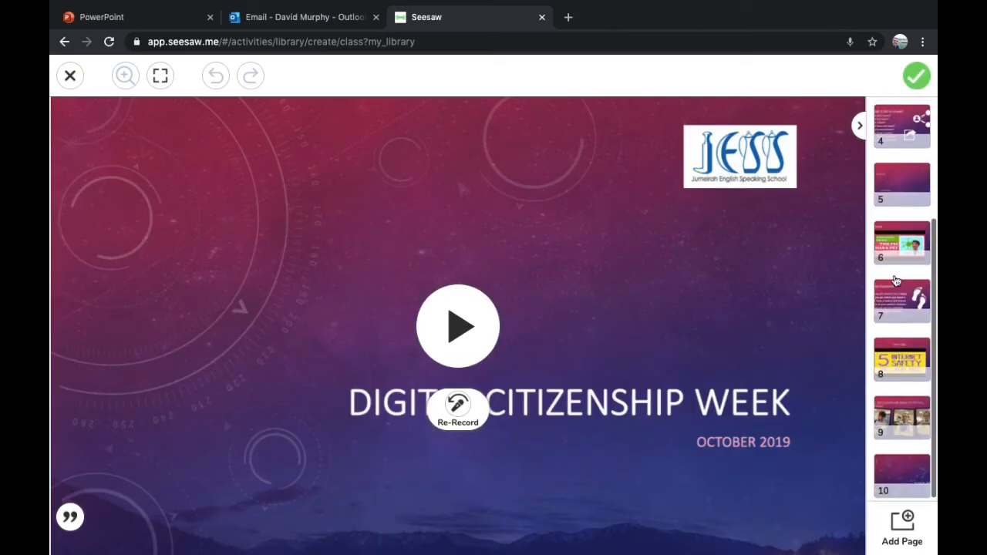
{"action": "scroll", "coordinate": [896, 281], "scroll_direction": "up", "scroll_amount": 4}
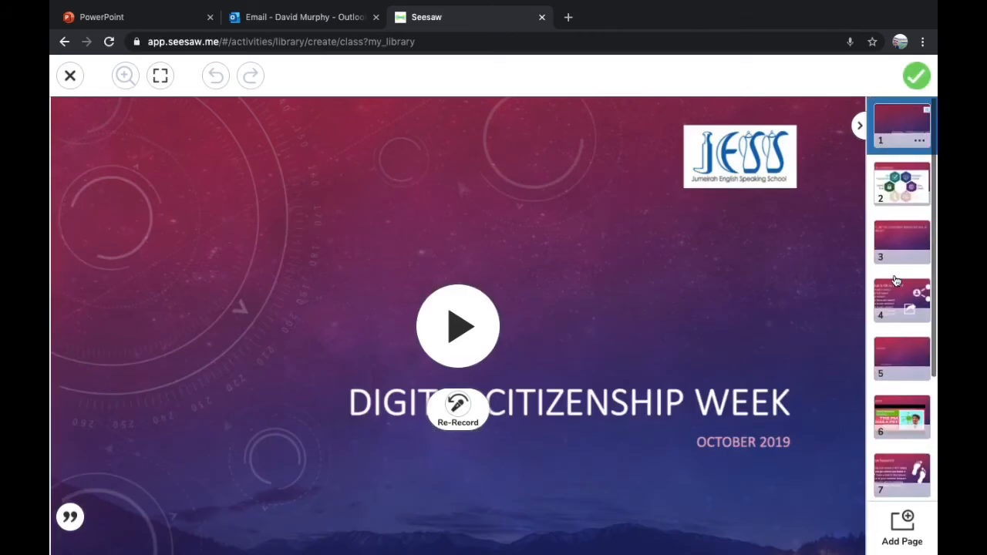
{"action": "left_click", "coordinate": [916, 76]}
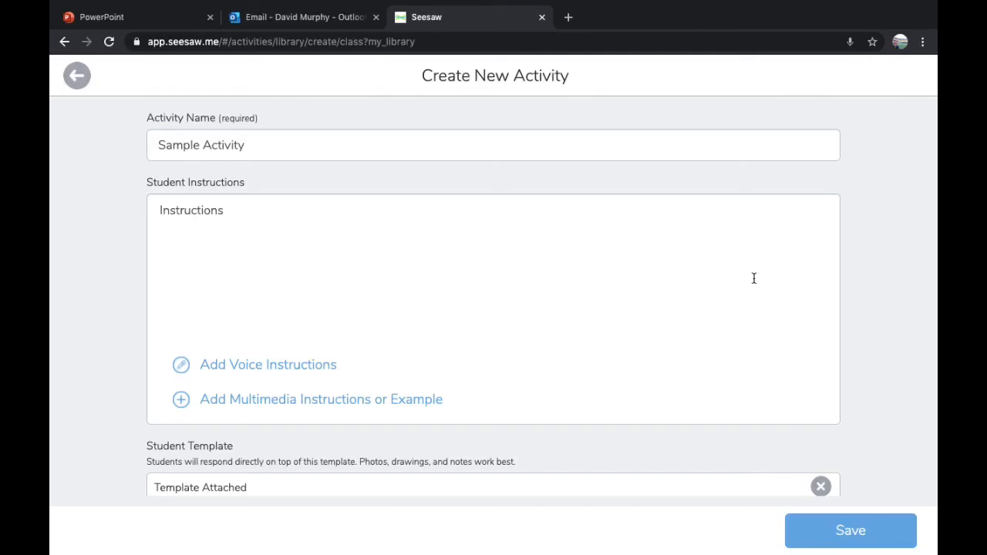
Step: Save the activity and assign it to the Computing class only, then dismiss the confirmation
{"action": "left_click", "coordinate": [856, 538]}
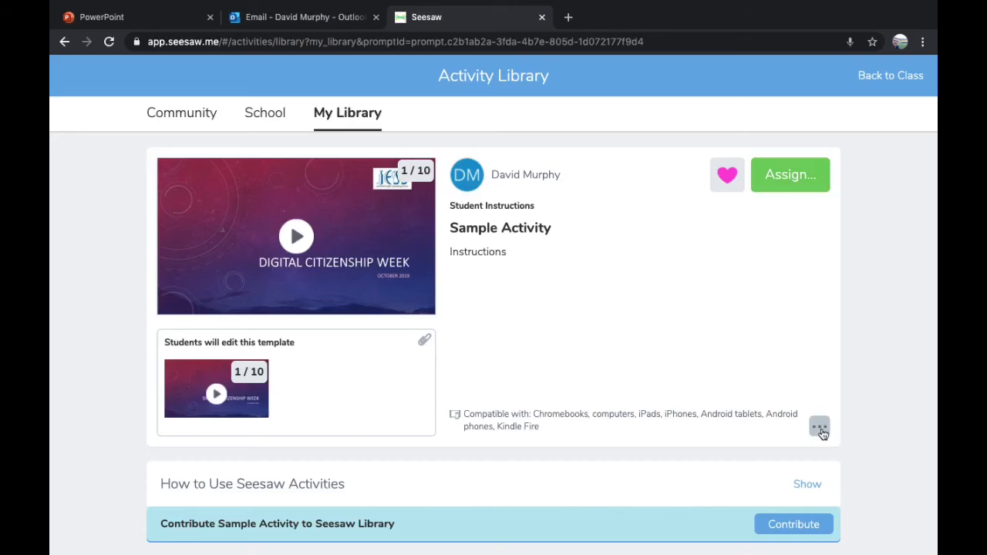
{"action": "left_click", "coordinate": [780, 178]}
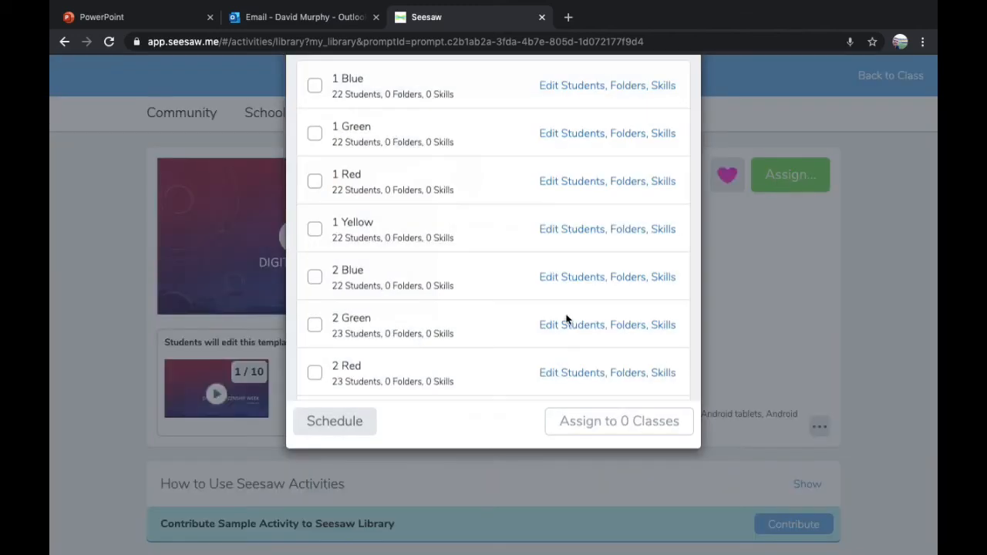
{"action": "scroll", "coordinate": [566, 320], "scroll_direction": "down", "scroll_amount": 10}
{"action": "scroll", "coordinate": [567, 363], "scroll_direction": "down", "scroll_amount": 3}
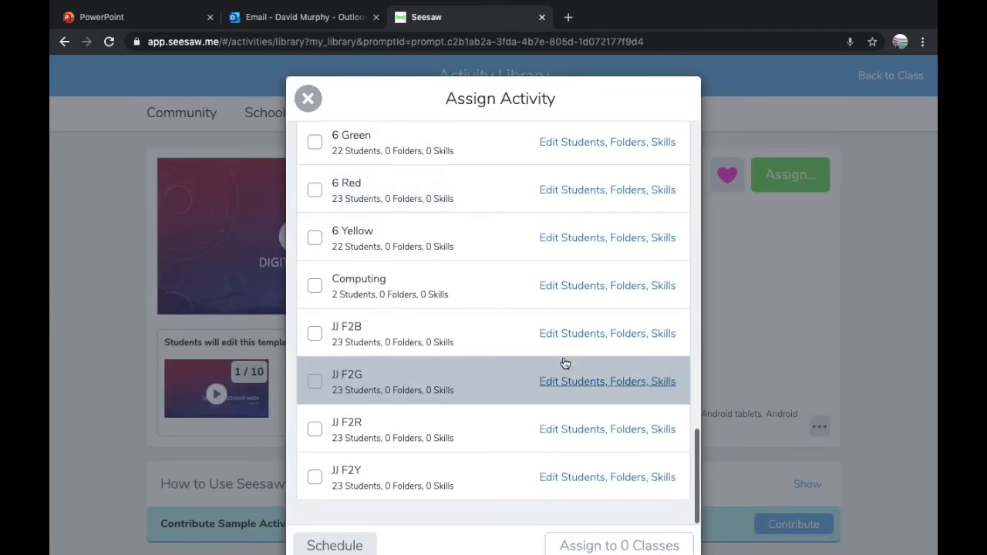
{"action": "left_click", "coordinate": [314, 288]}
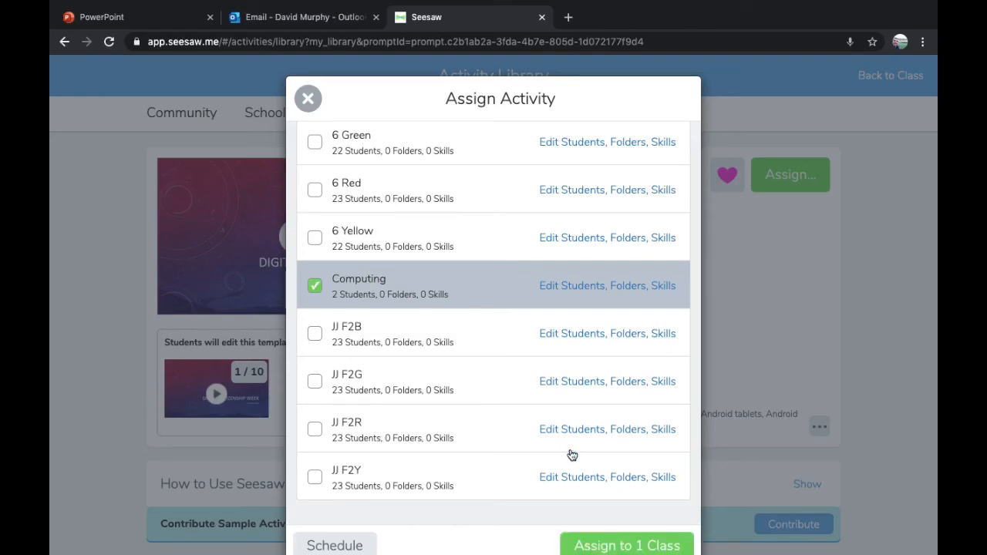
{"action": "scroll", "coordinate": [616, 552], "scroll_direction": "down", "scroll_amount": 1}
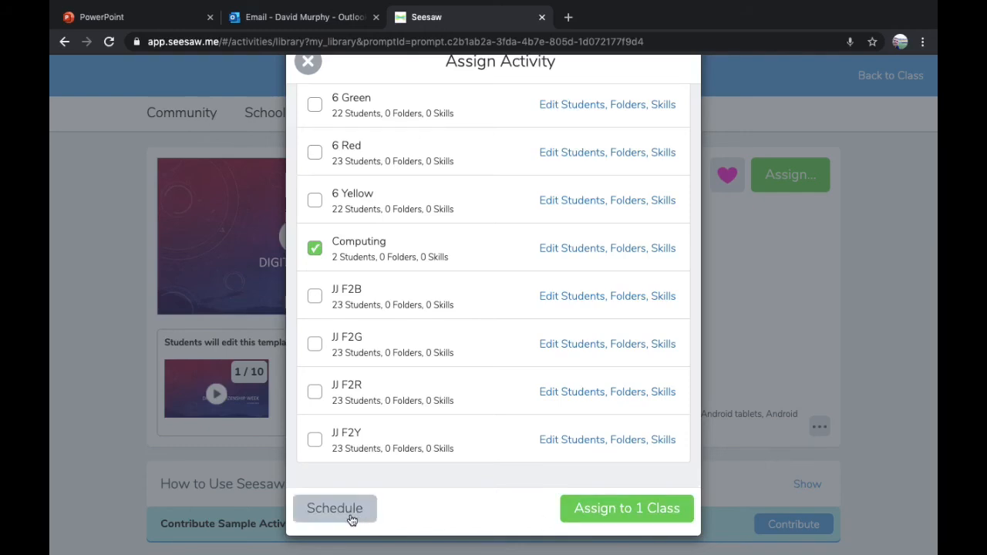
{"action": "left_click", "coordinate": [603, 510]}
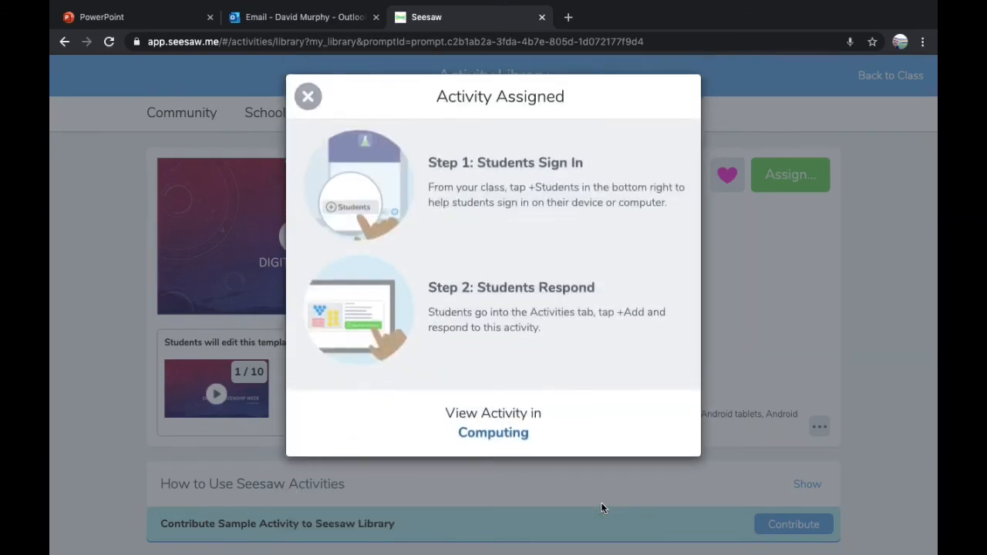
{"action": "left_click", "coordinate": [308, 100]}
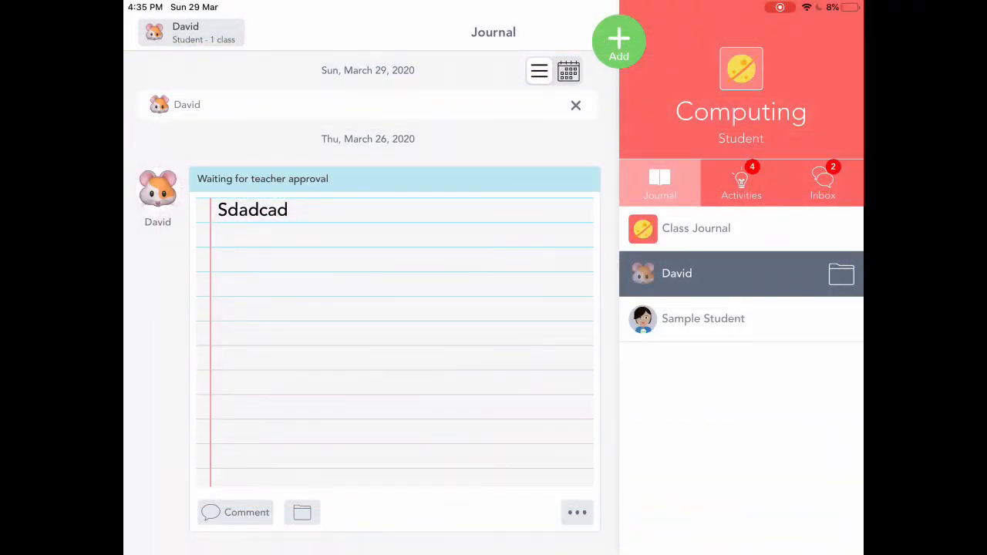
Step: In the student's Seesaw view on the iPad, start a response to the newest Sample Activity and play the recordings on pages 1 and 2
{"action": "left_click", "coordinate": [741, 184]}
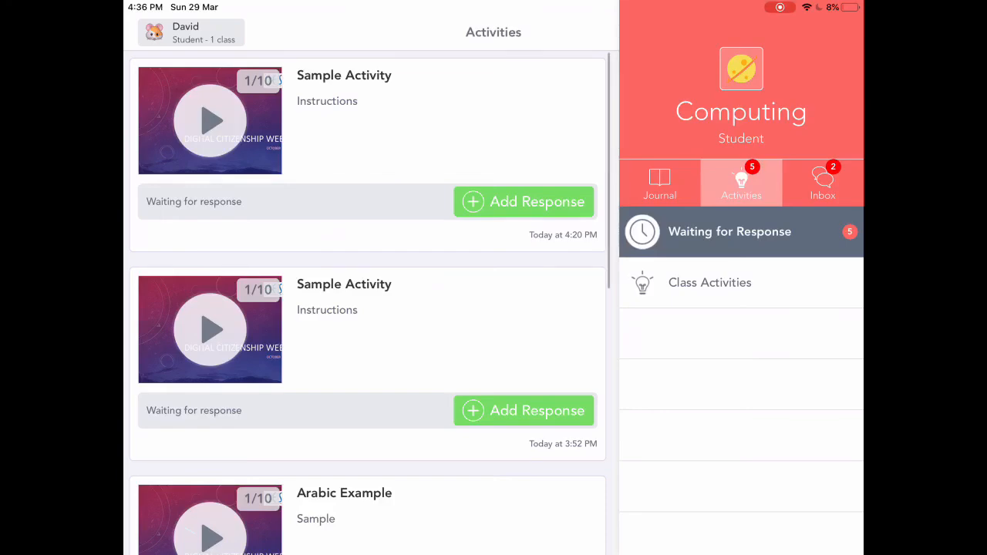
{"action": "left_click", "coordinate": [525, 202]}
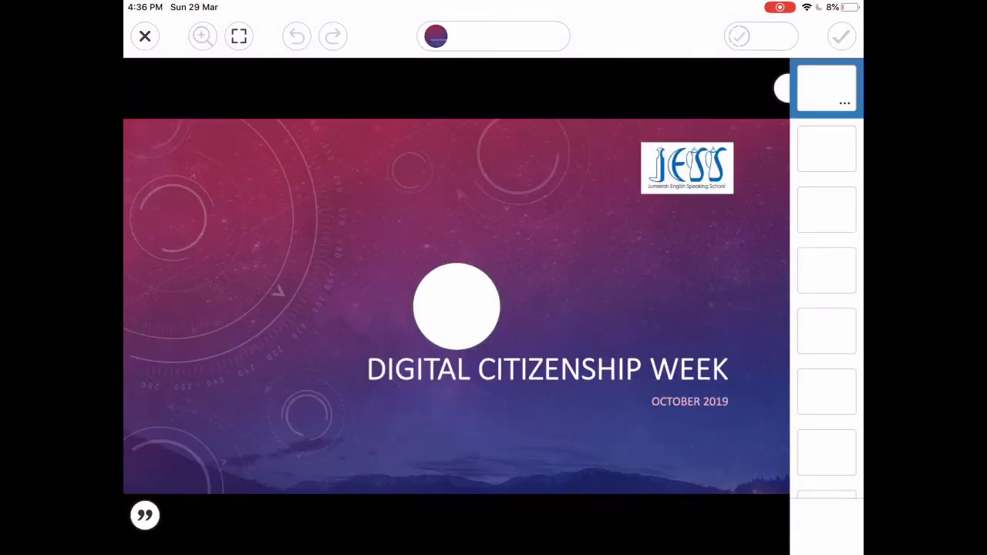
{"action": "left_click", "coordinate": [457, 307]}
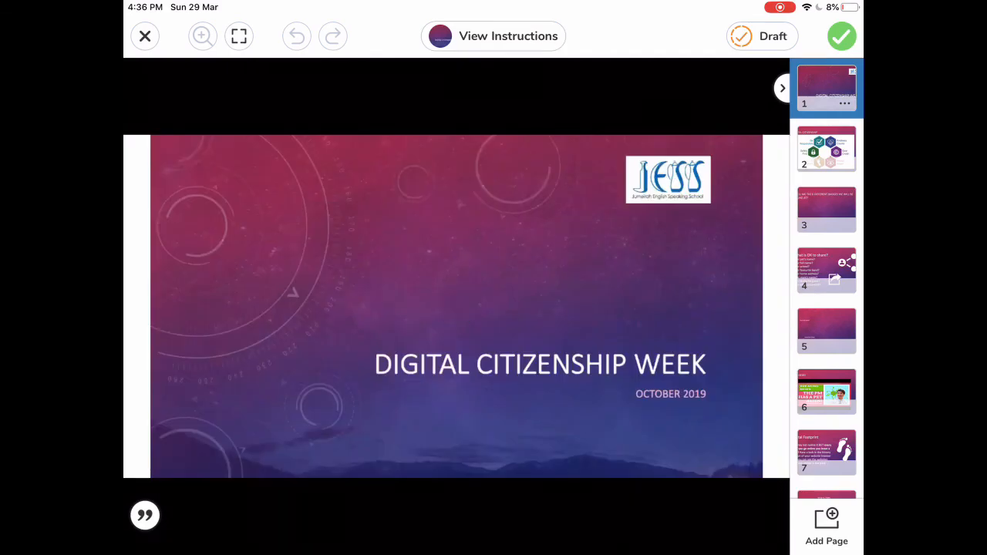
{"action": "left_click", "coordinate": [827, 149]}
{"action": "left_click", "coordinate": [457, 307]}
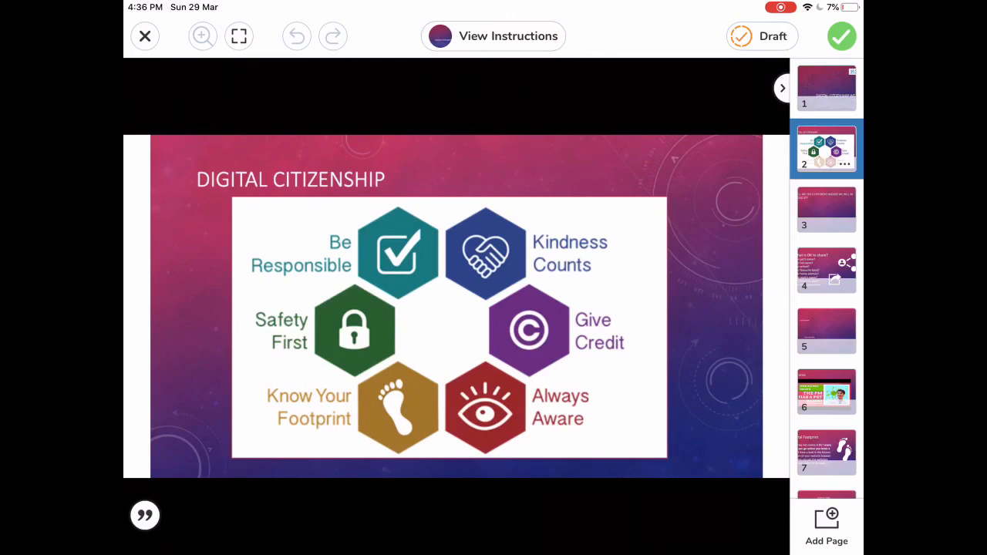
Step: Add a text label reading "be responsible" to page 3, which asks for the six badges
{"action": "left_click", "coordinate": [827, 210]}
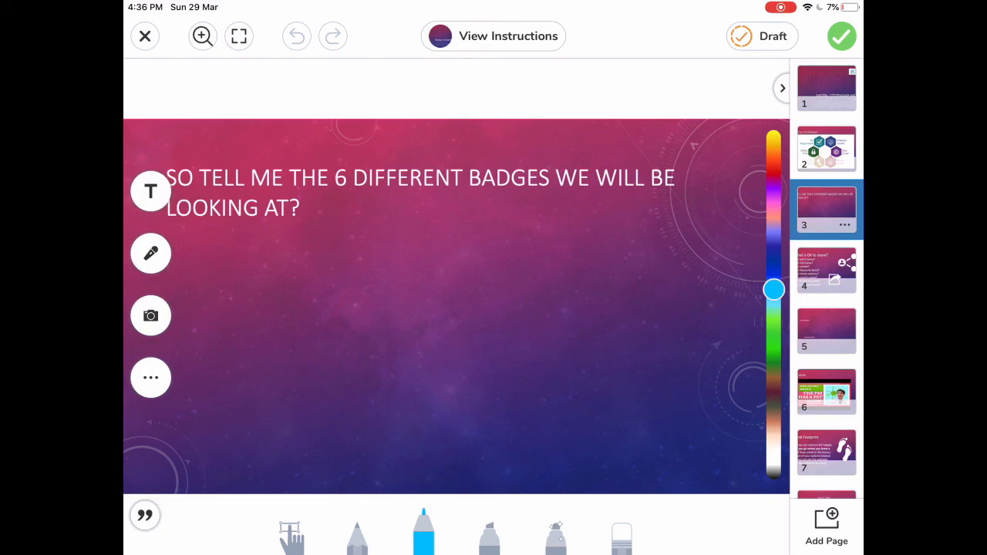
{"action": "left_click", "coordinate": [151, 191]}
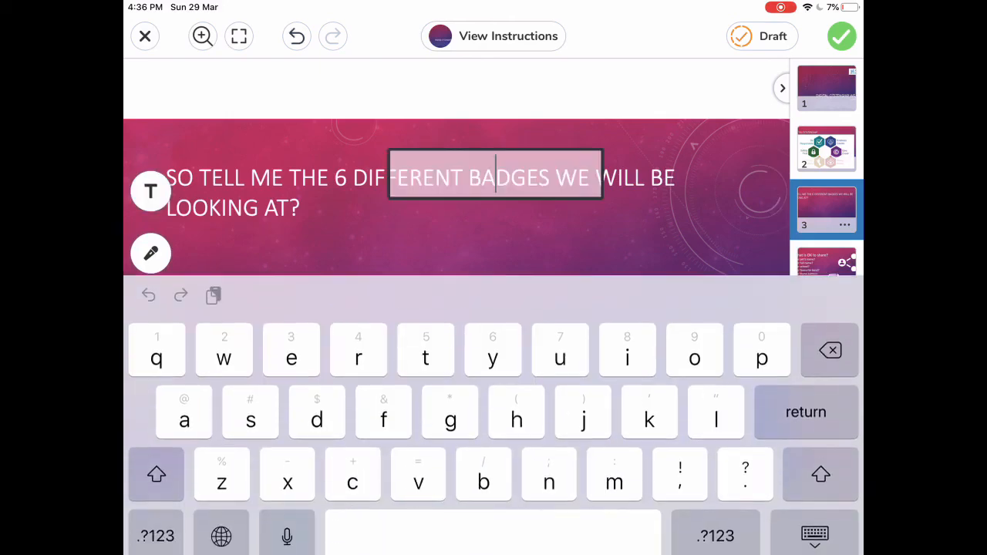
{"action": "type", "text": "be r"}
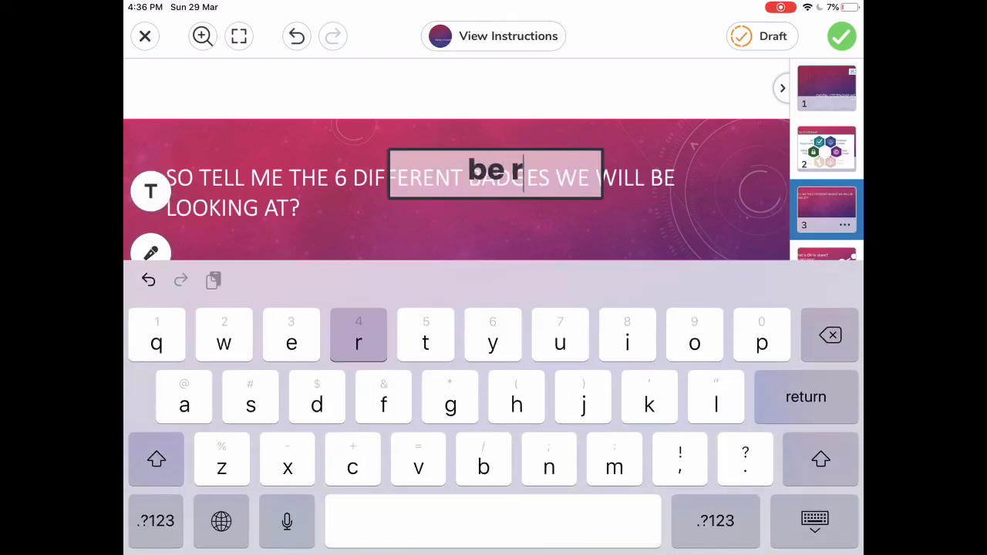
{"action": "type", "text": "espo"}
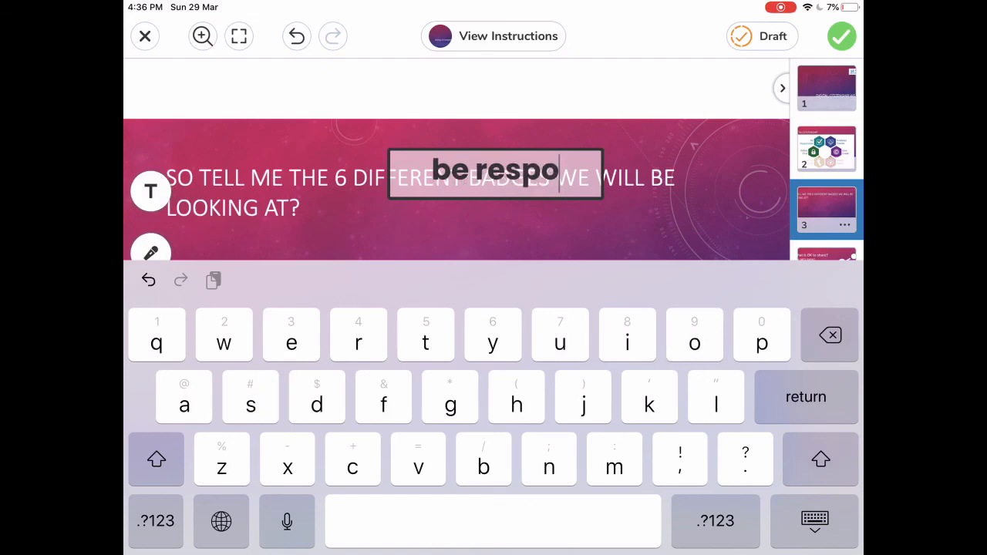
{"action": "type", "text": "nsible"}
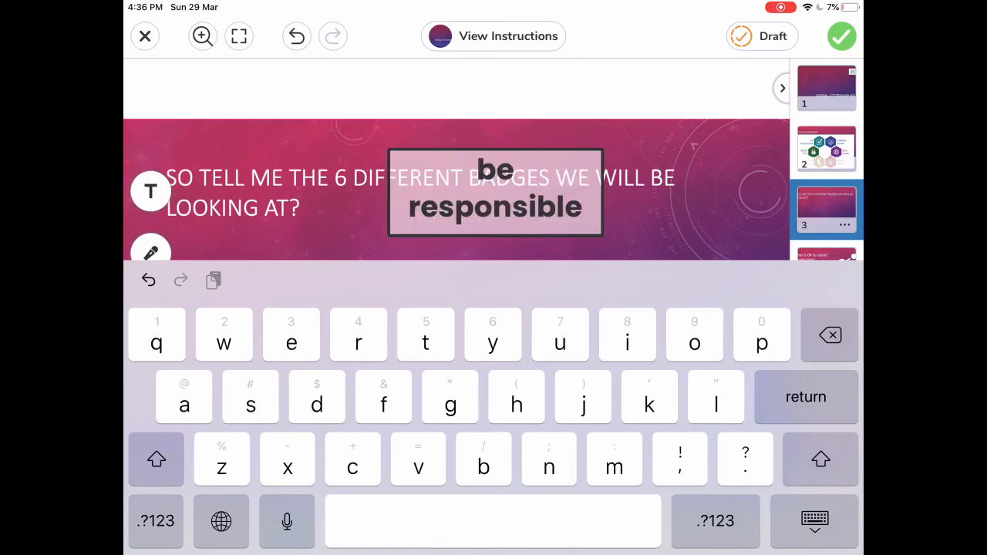
{"action": "left_click", "coordinate": [816, 521]}
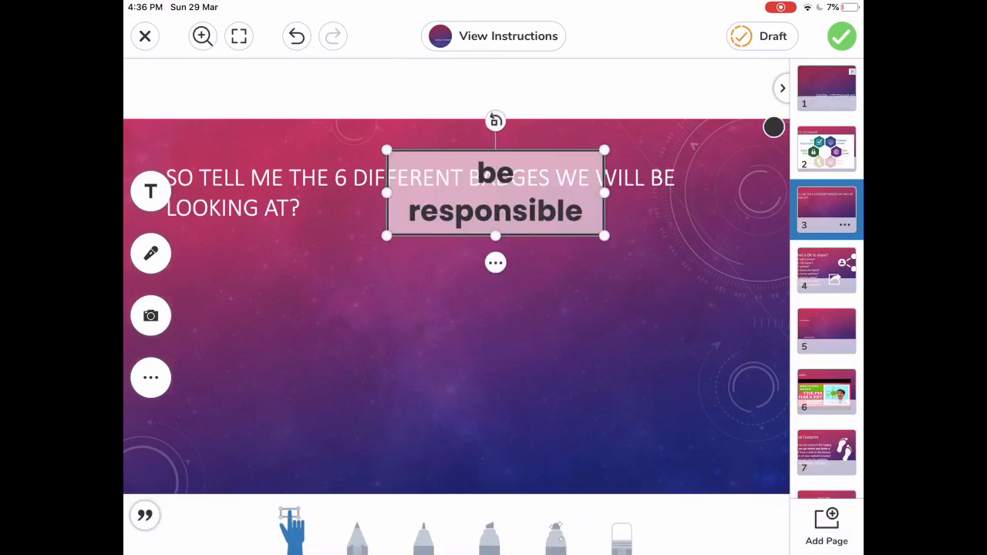
Step: Colour the "be responsible" label orange, place it below the question on page 3, and deselect it
{"action": "left_click", "coordinate": [774, 155]}
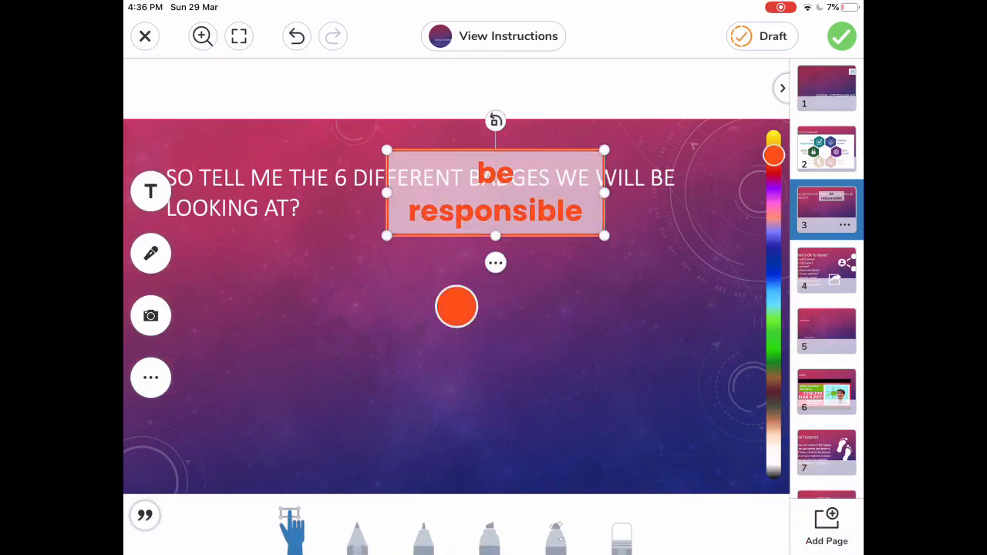
{"action": "left_click_drag", "start_coordinate": [495, 193], "coordinate": [390, 292]}
{"action": "left_click_drag", "start_coordinate": [457, 307], "coordinate": [365, 314]}
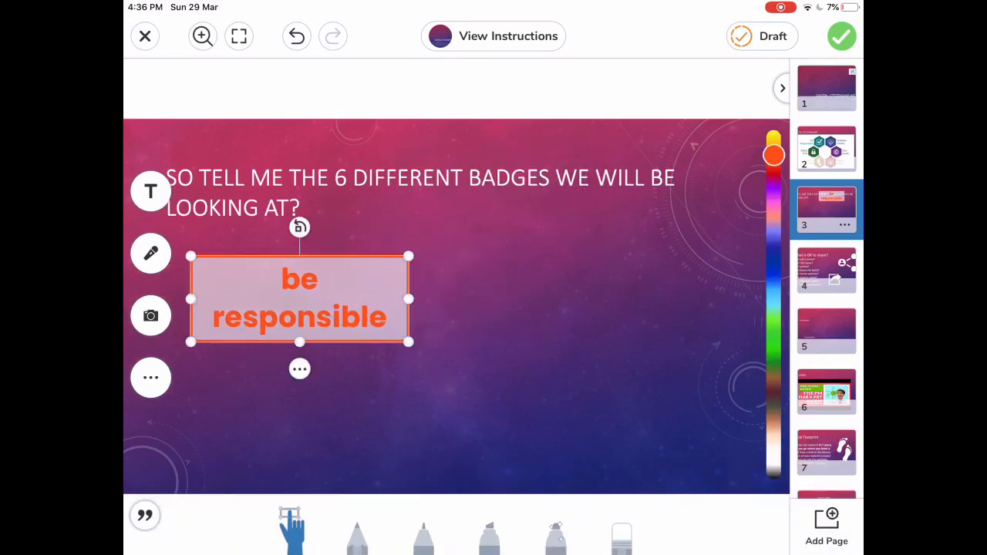
{"action": "left_click", "coordinate": [509, 347]}
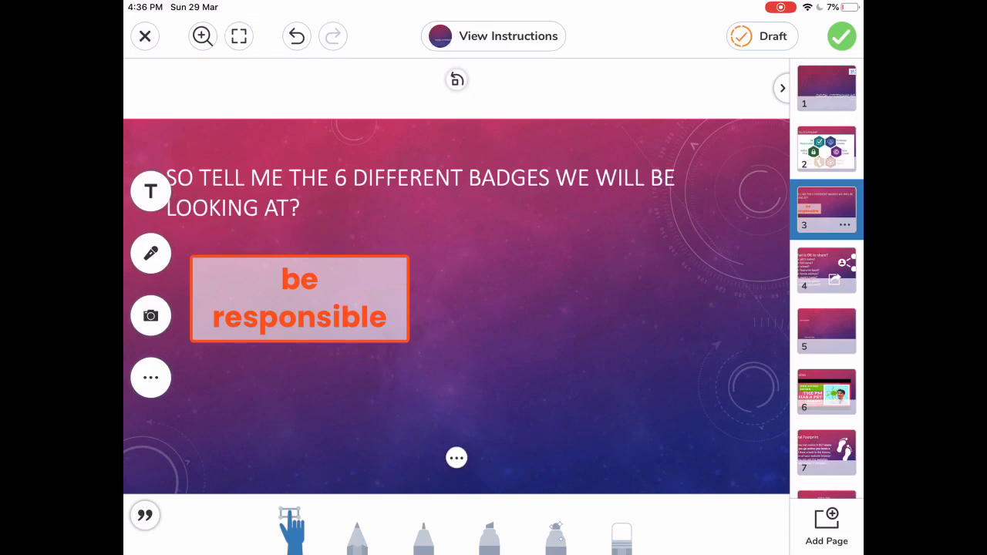
Step: Pass page 4, circle "Favourite Colour" on page 5 with the highlighter set to green, and open page 6
{"action": "left_click", "coordinate": [827, 270]}
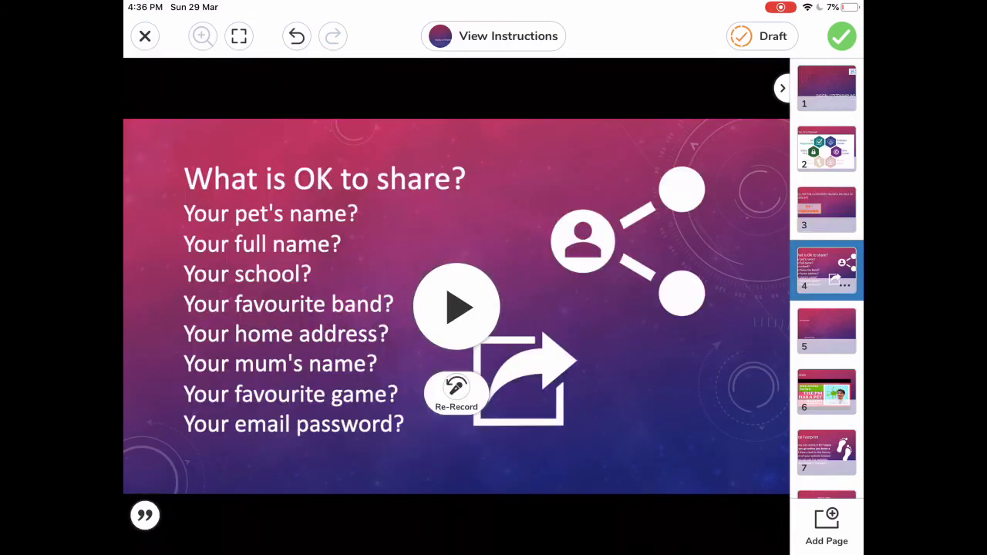
{"action": "left_click", "coordinate": [827, 330]}
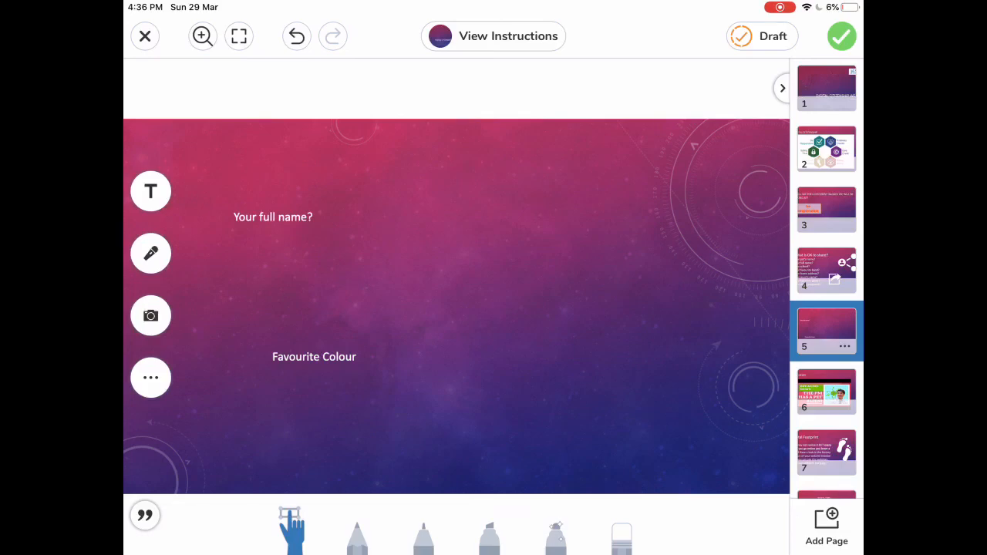
{"action": "left_click", "coordinate": [490, 538]}
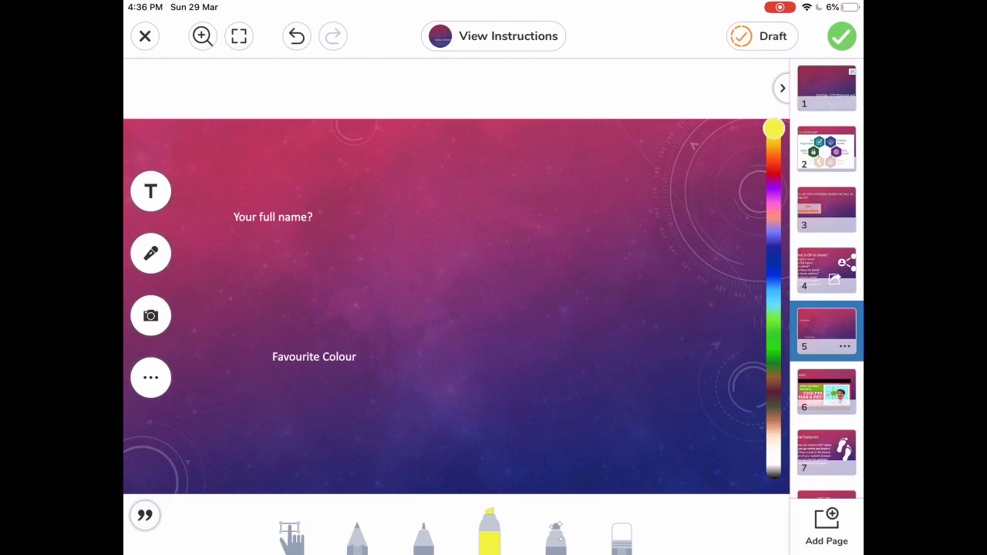
{"action": "left_click_drag", "start_coordinate": [774, 128], "coordinate": [774, 336]}
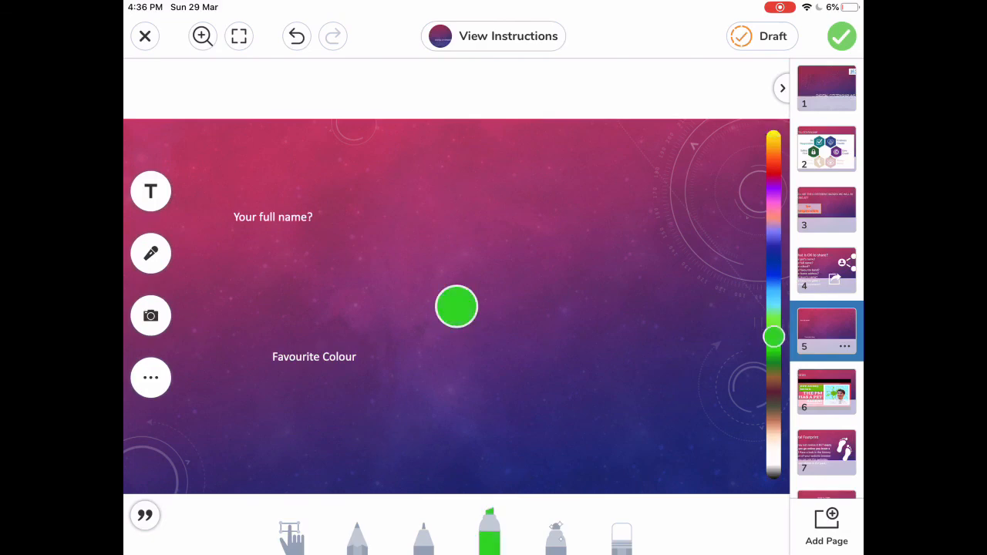
{"action": "mouse_move", "coordinate": [393, 389]}
{"action": "left_mouse_down"}
{"action": "mouse_move", "coordinate": [344, 392]}
{"action": "mouse_move", "coordinate": [251, 324]}
{"action": "mouse_move", "coordinate": [405, 385]}
{"action": "mouse_move", "coordinate": [248, 371]}
{"action": "mouse_move", "coordinate": [267, 328]}
{"action": "left_mouse_up"}
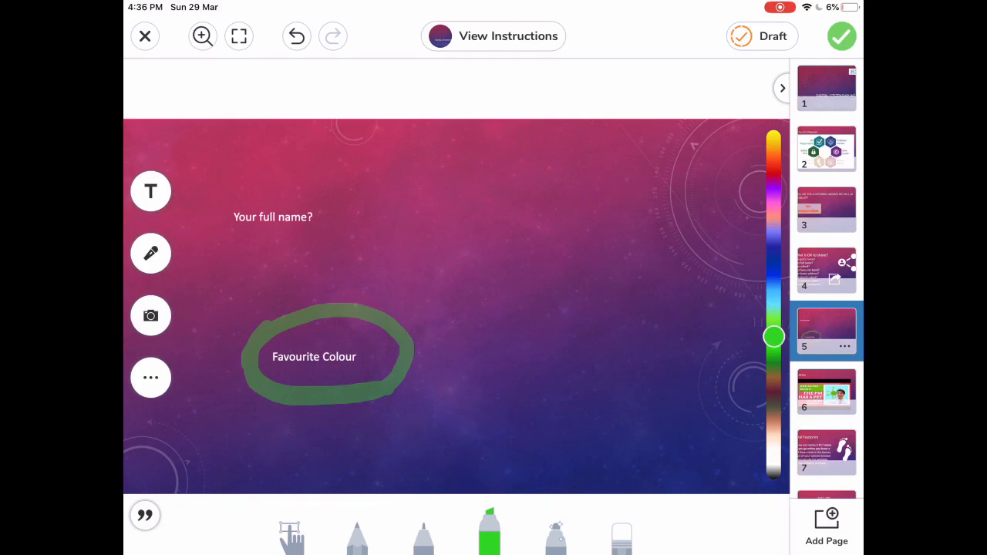
{"action": "left_click", "coordinate": [827, 392]}
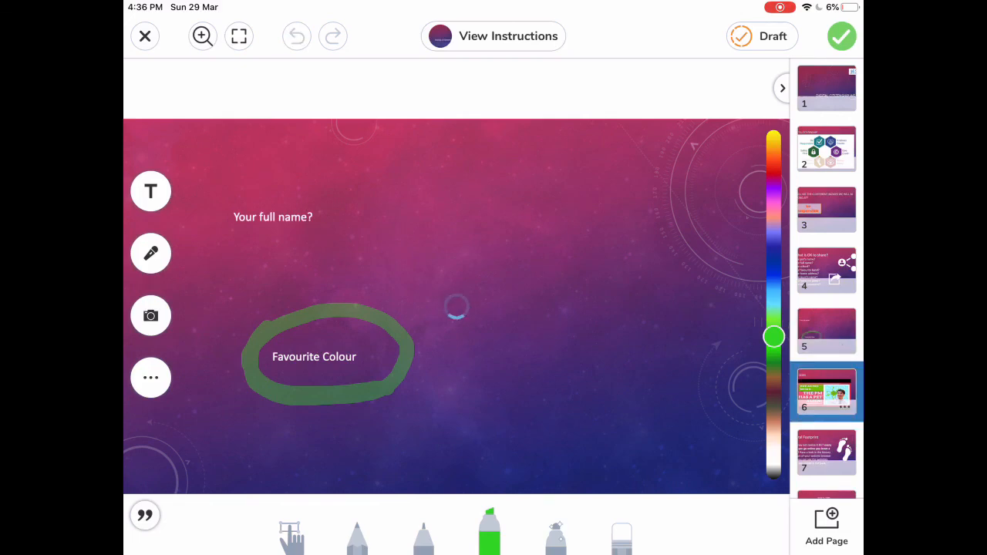